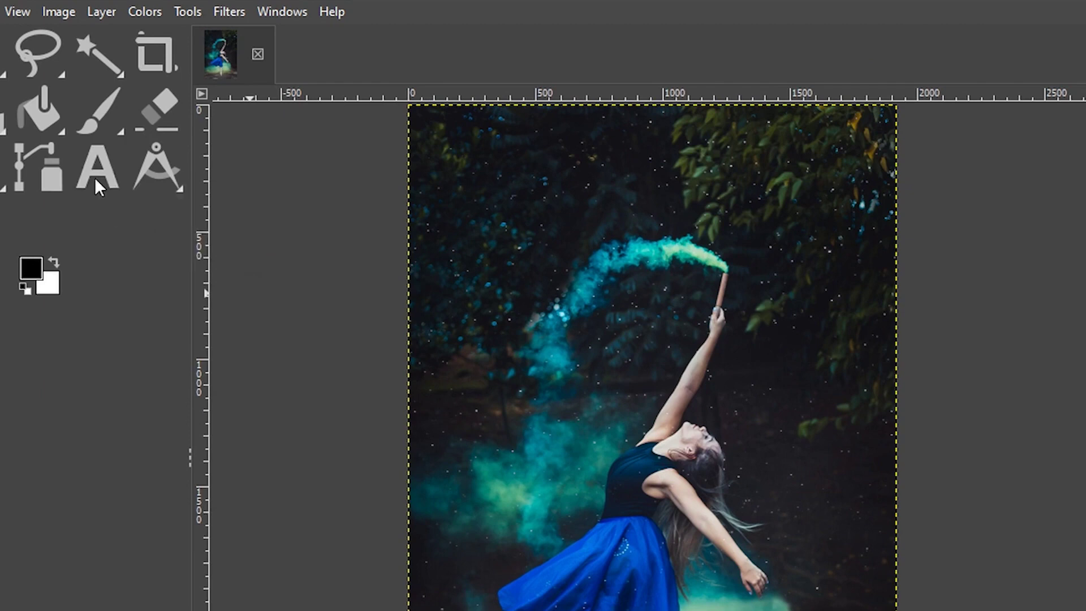
Scale the image proportionally to 1200 × 1800 pixels by setting the height to 1800
click(58, 12)
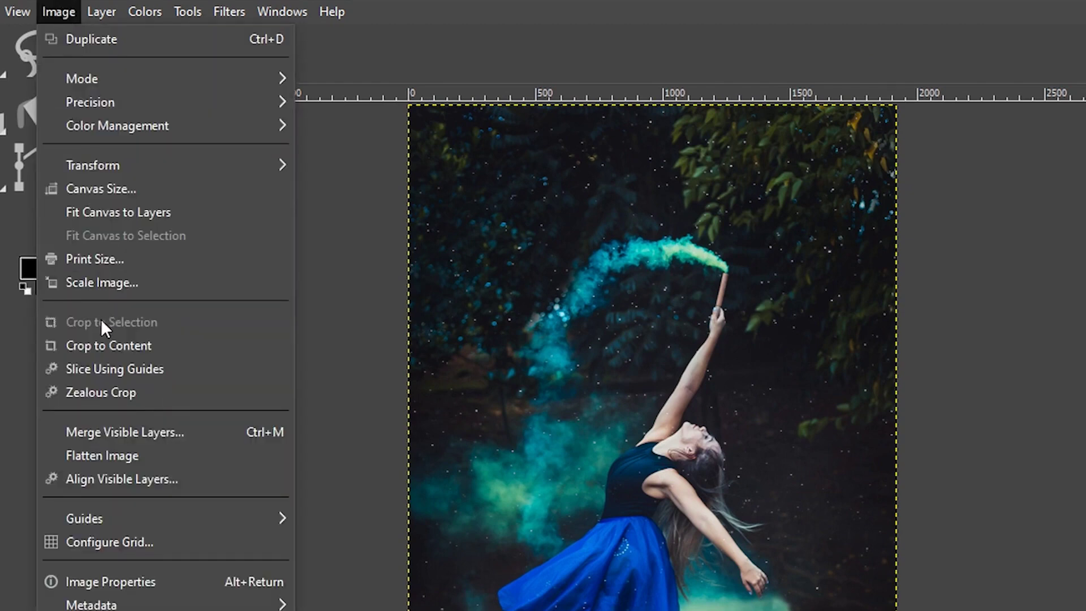
click(97, 284)
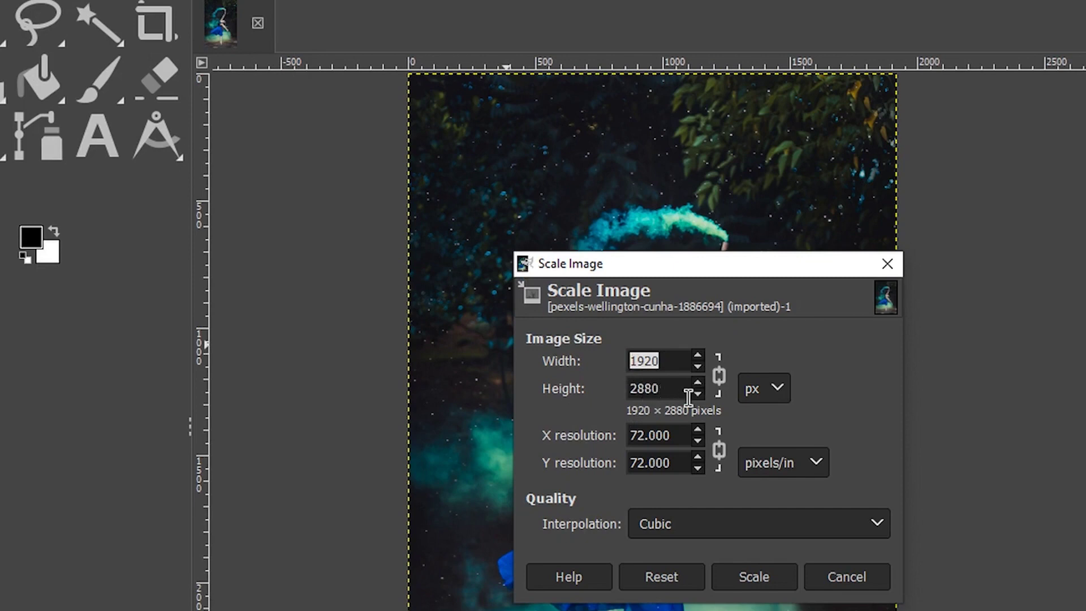
click(720, 388)
click(719, 381)
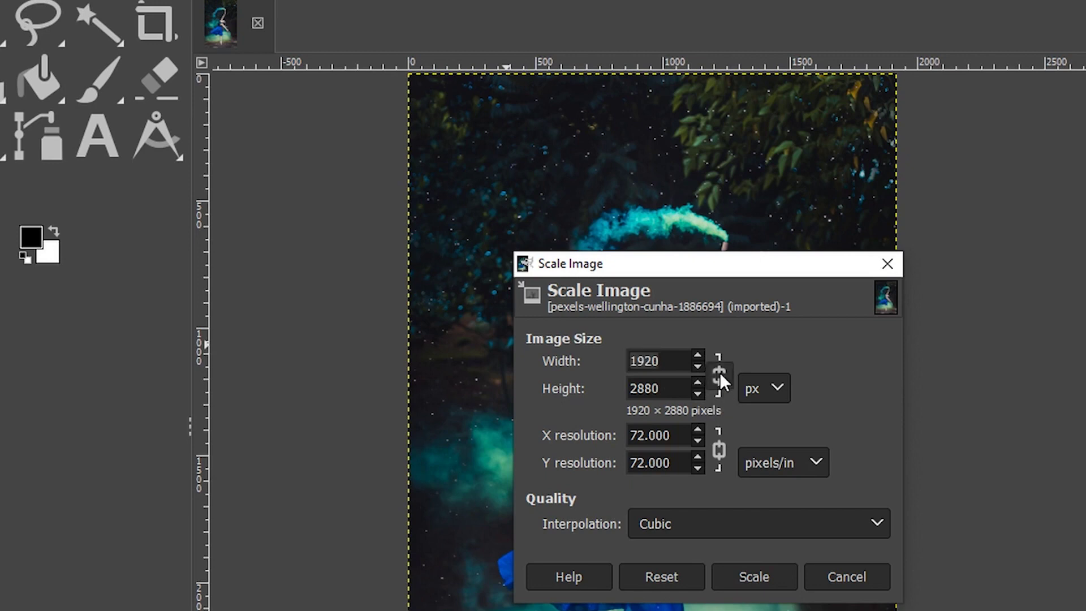
double_click(682, 389)
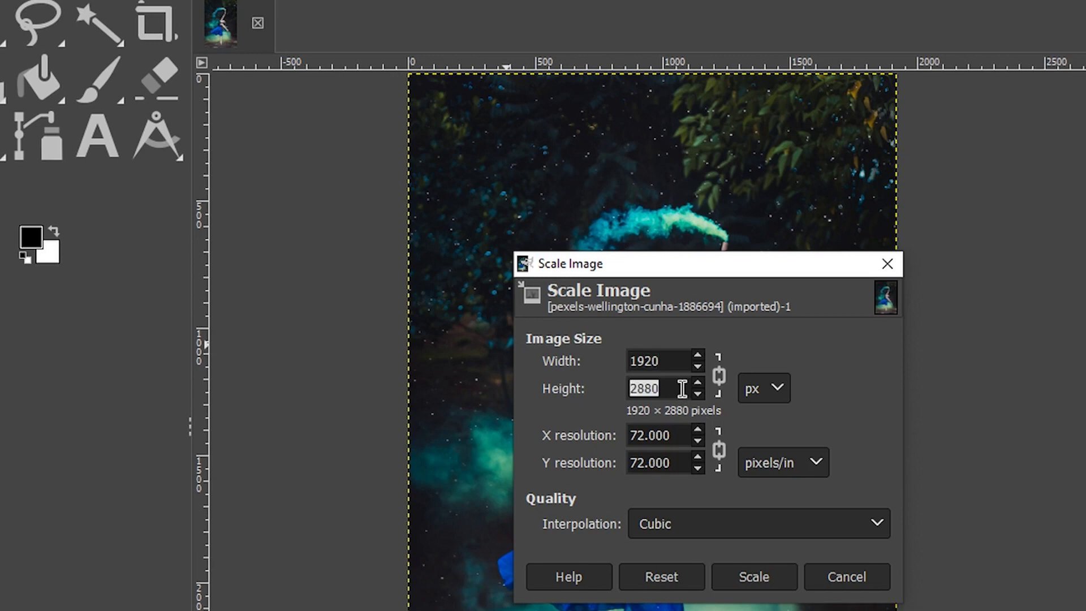
text(1800)
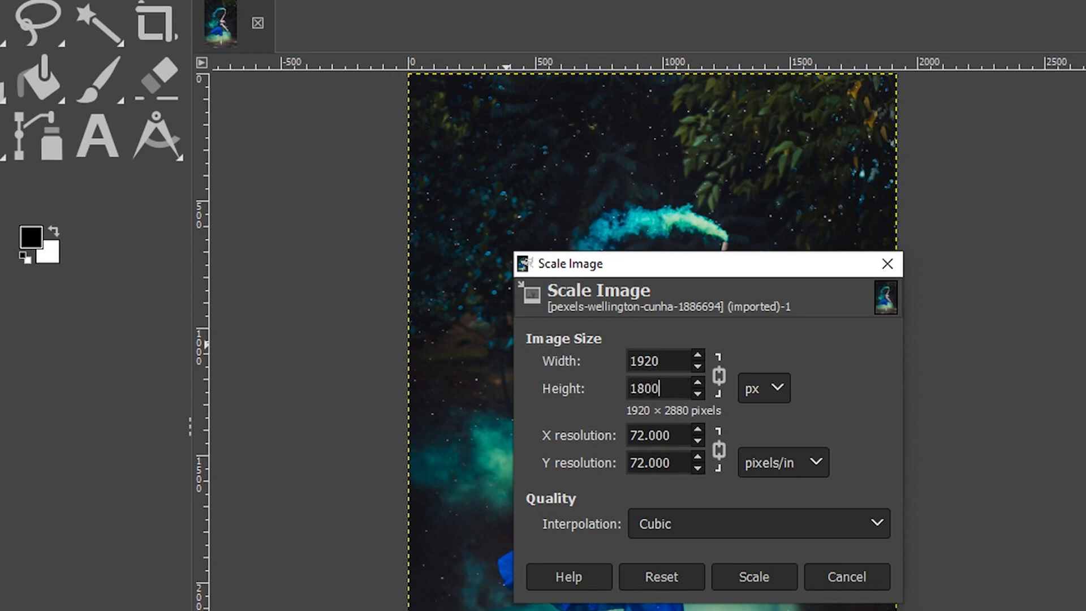
key(Tab)
click(745, 576)
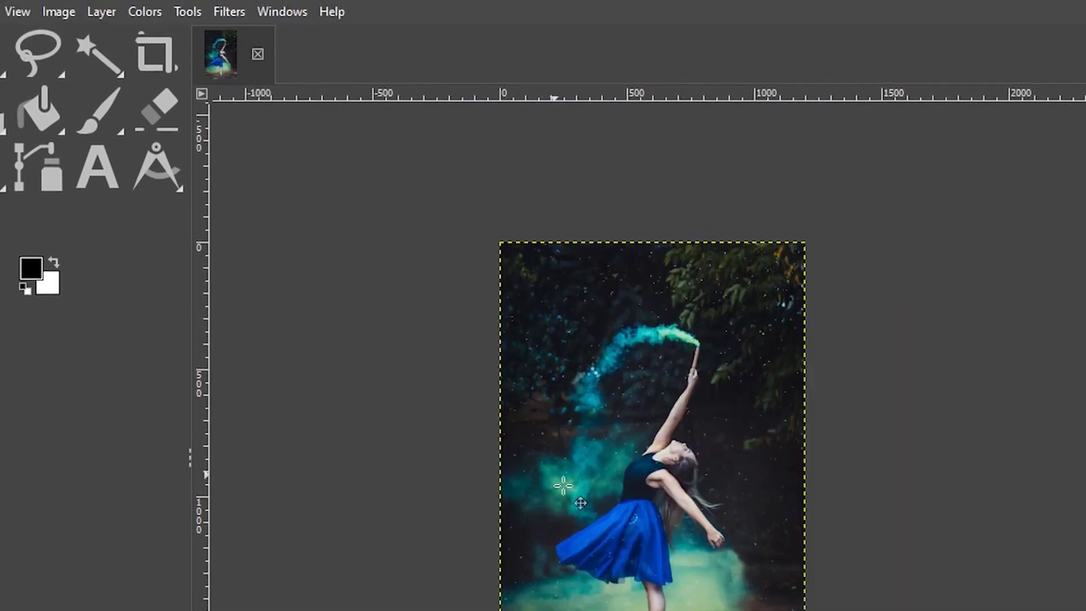
Open the Waterpixels filter and turn off its preview to compare with the original
click(232, 13)
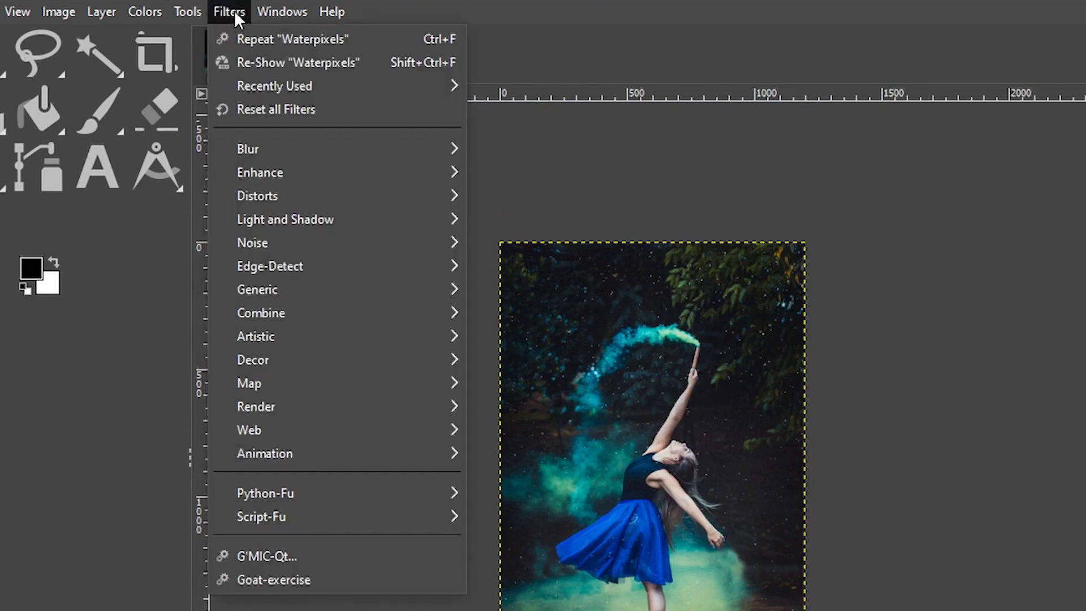
mouse_move(312, 336)
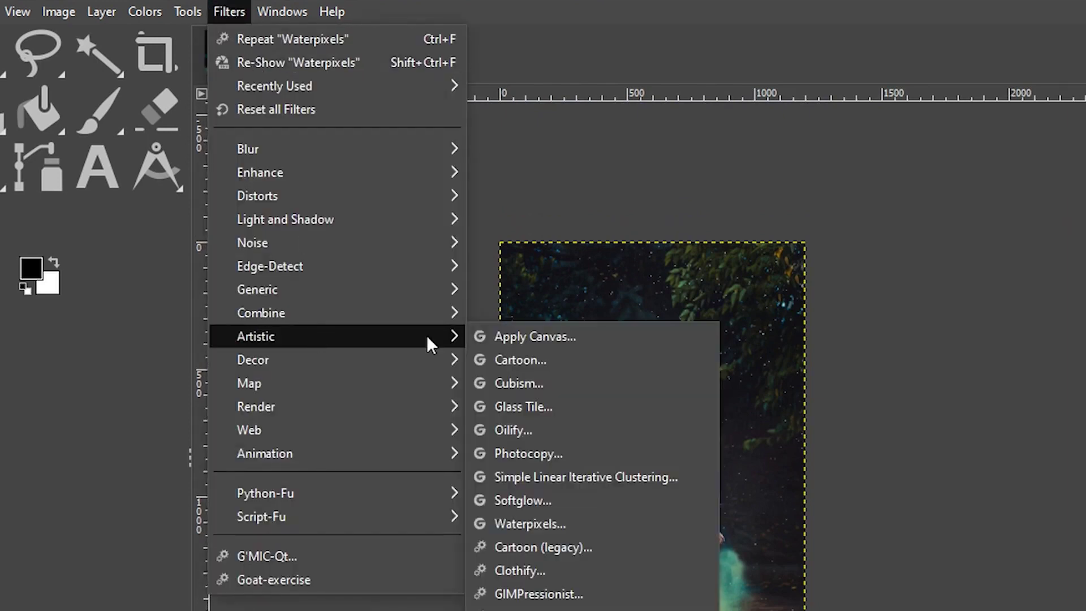
click(595, 522)
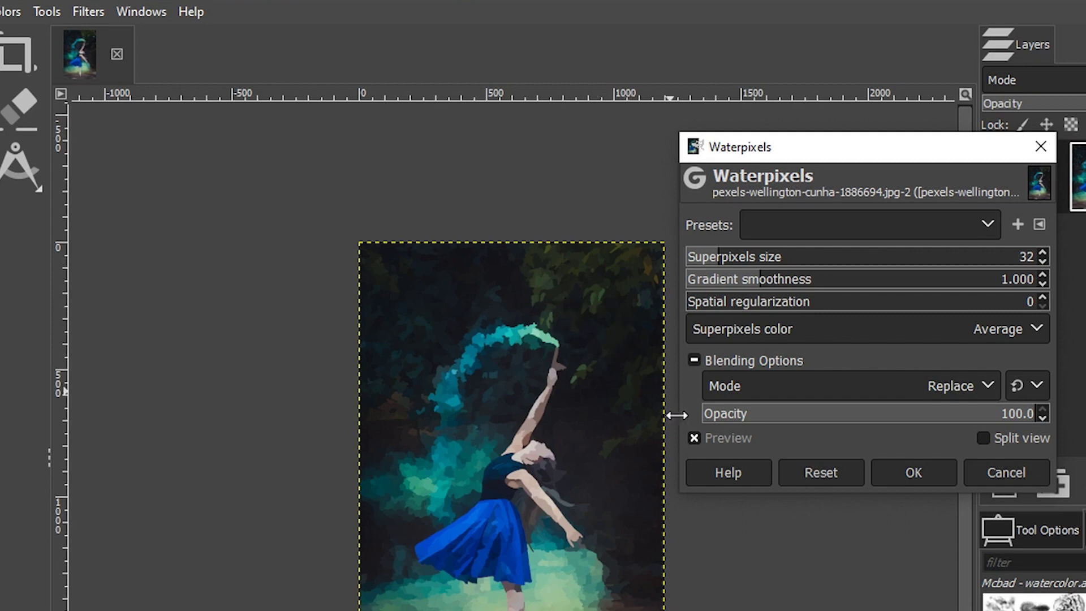
click(694, 432)
Try superpixel sizes from 17 to 160, settle on 32, and apply Waterpixels
click(699, 258)
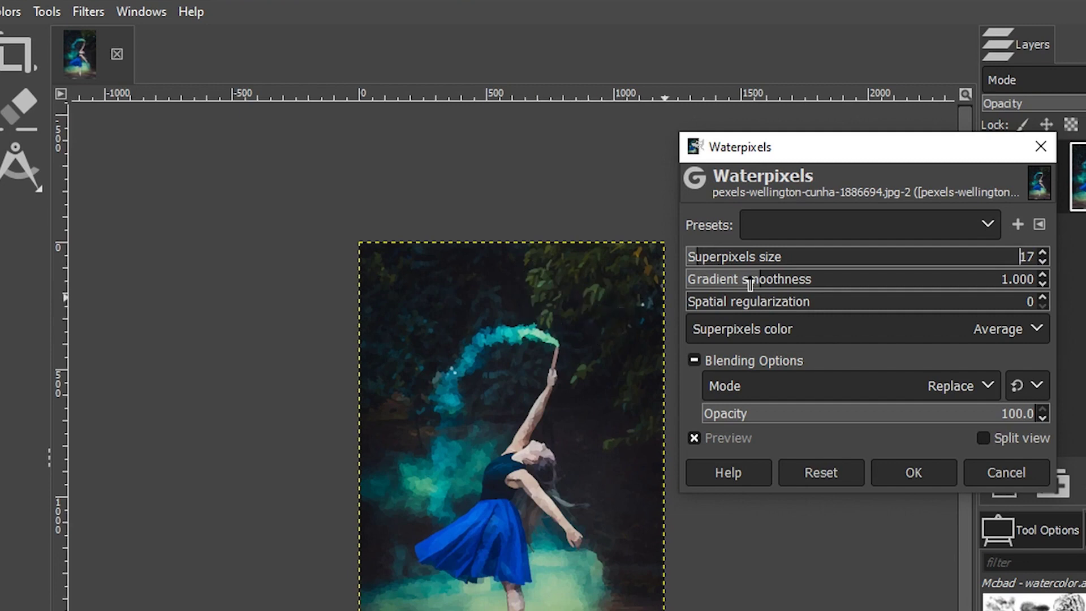
click(900, 264)
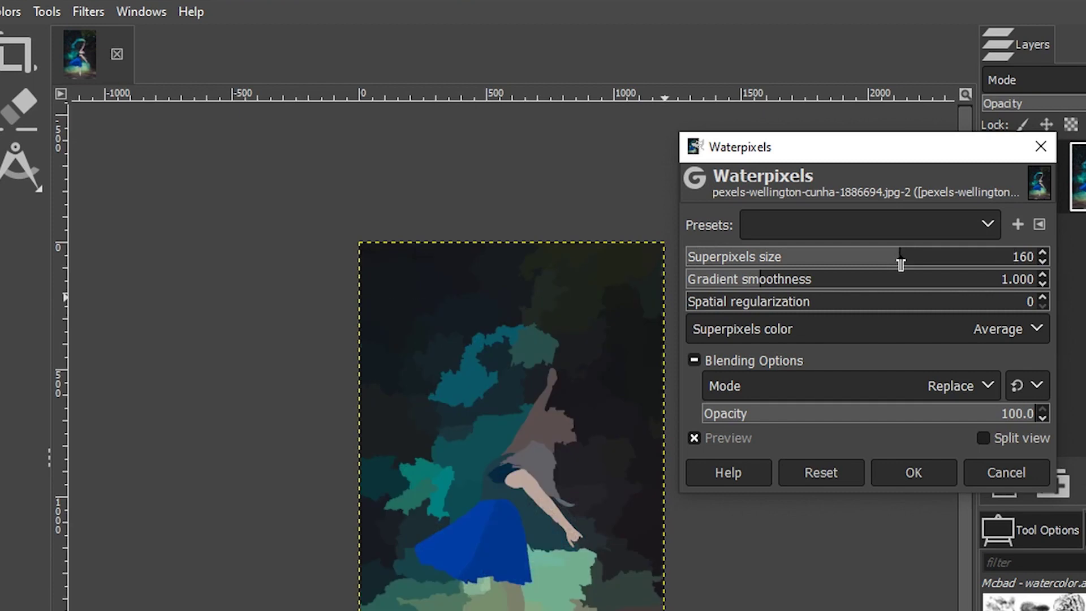
click(829, 265)
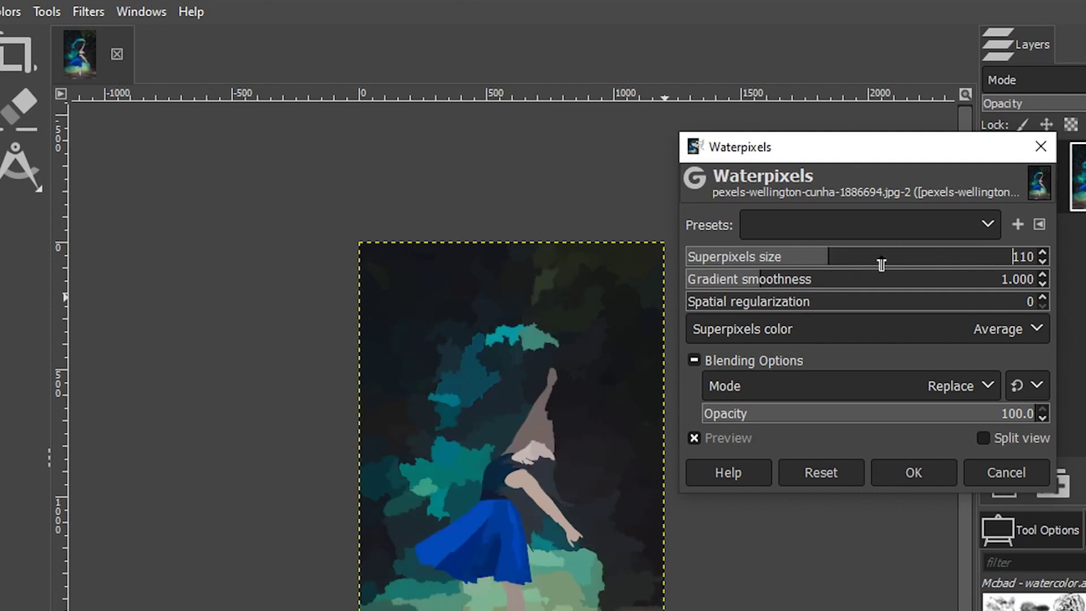
click(740, 261)
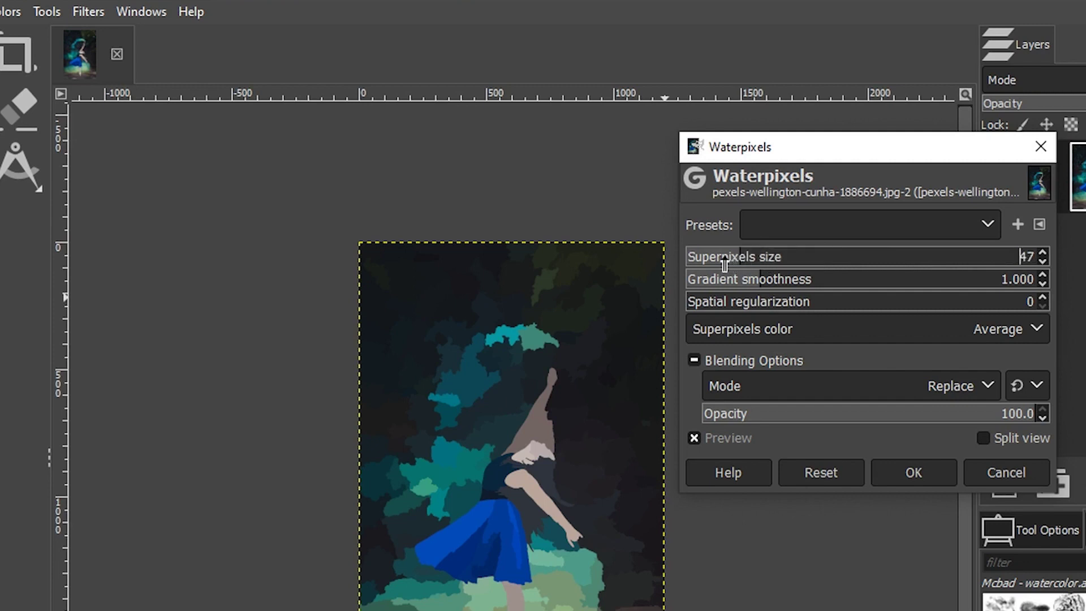
click(723, 262)
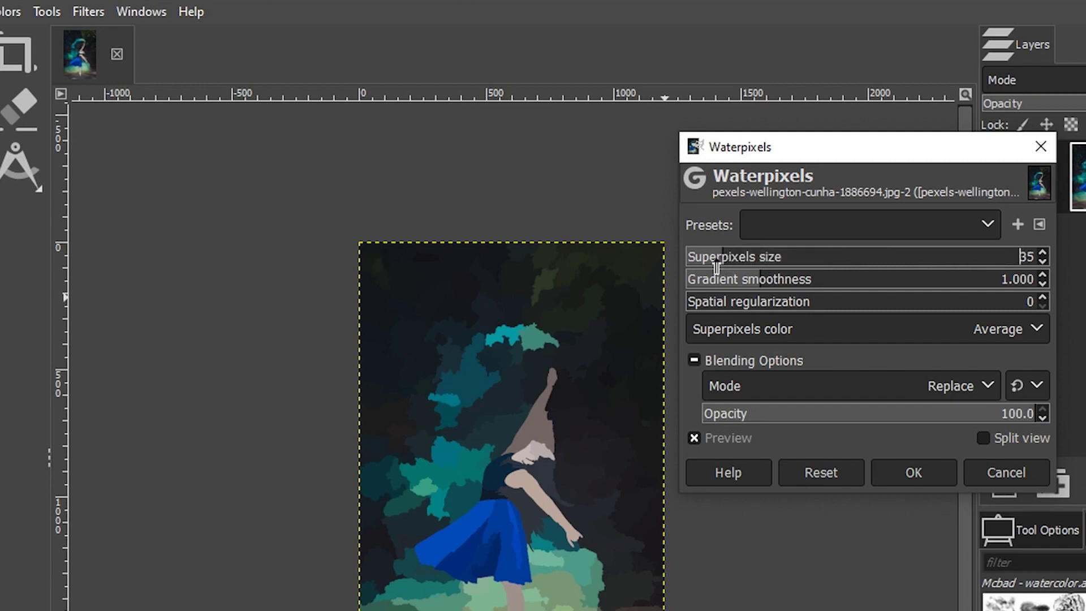
click(716, 264)
click(719, 264)
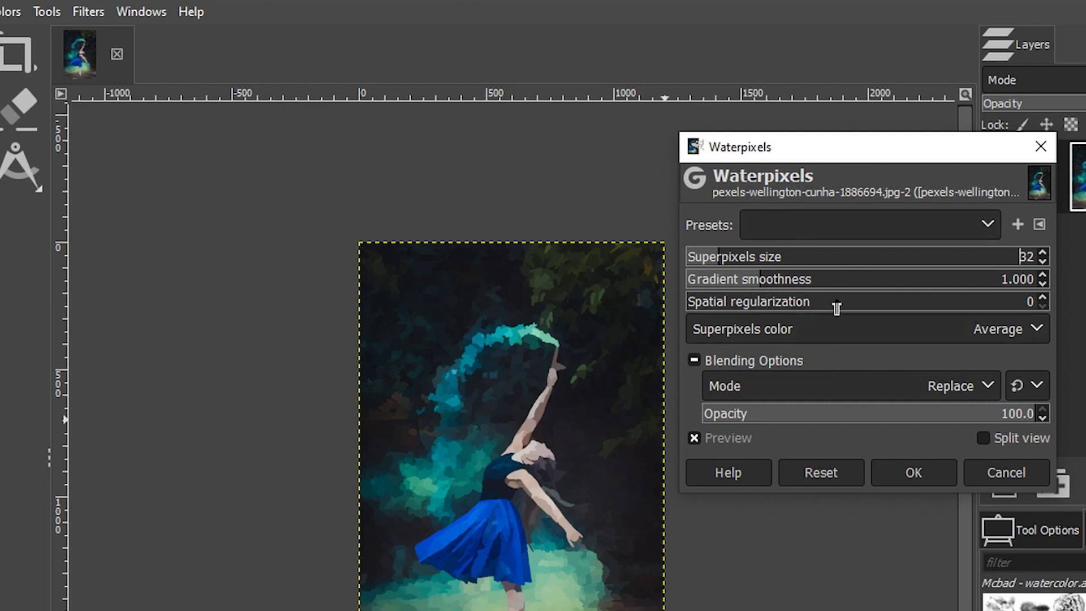
click(907, 469)
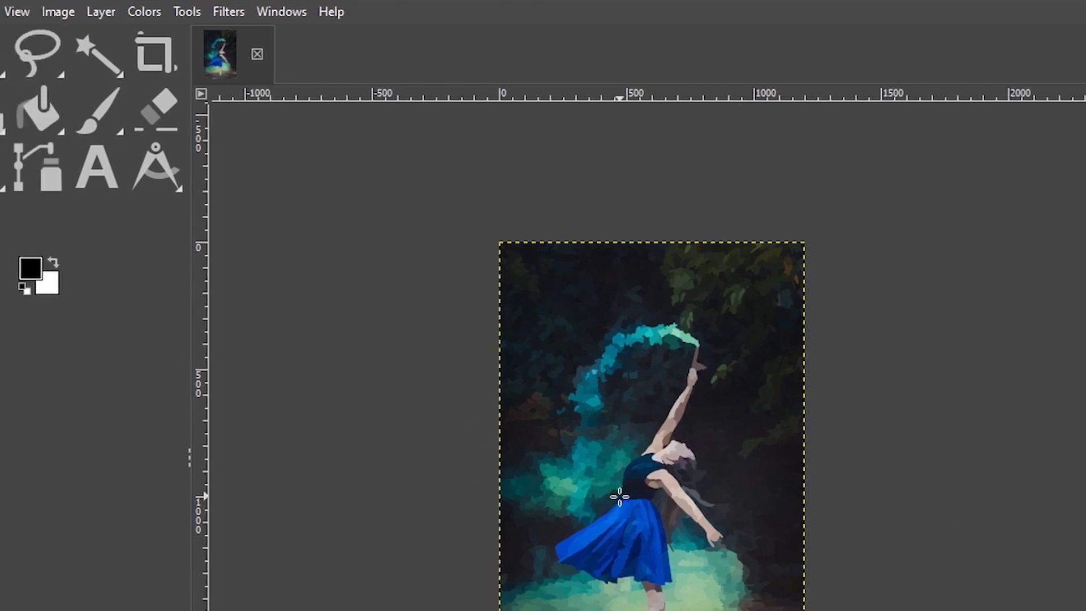
Resize the canvas to 2400 × 2400 with width and height unlinked and the photo centred
click(58, 12)
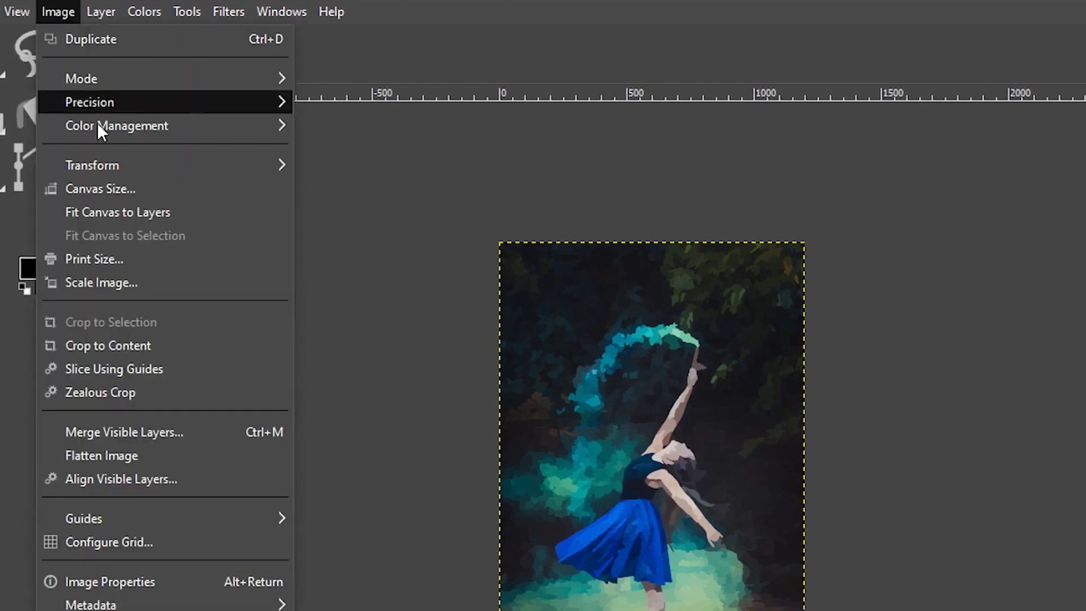
click(107, 189)
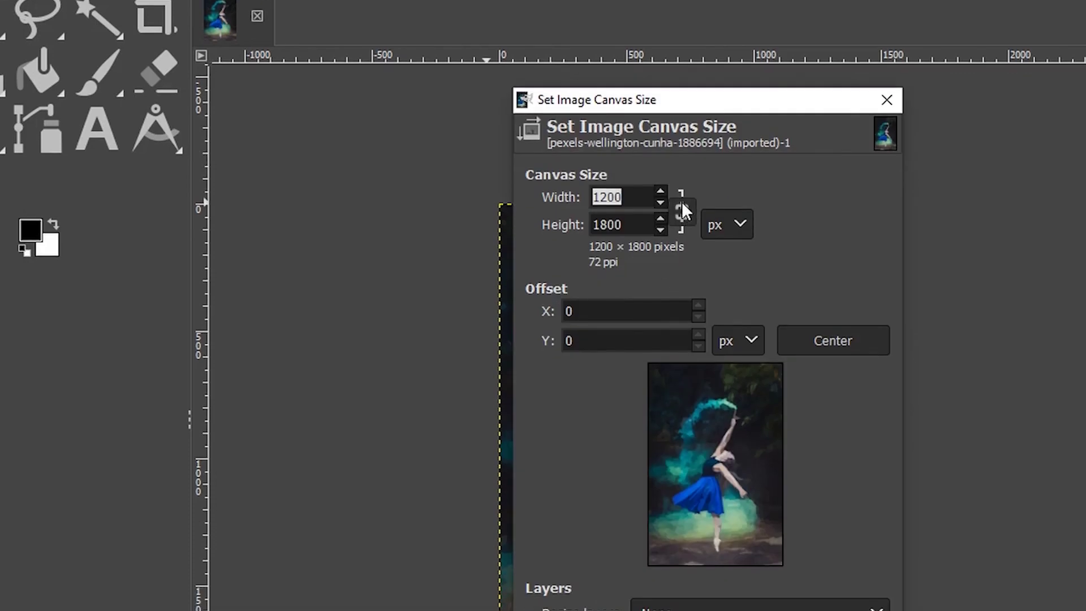
click(682, 205)
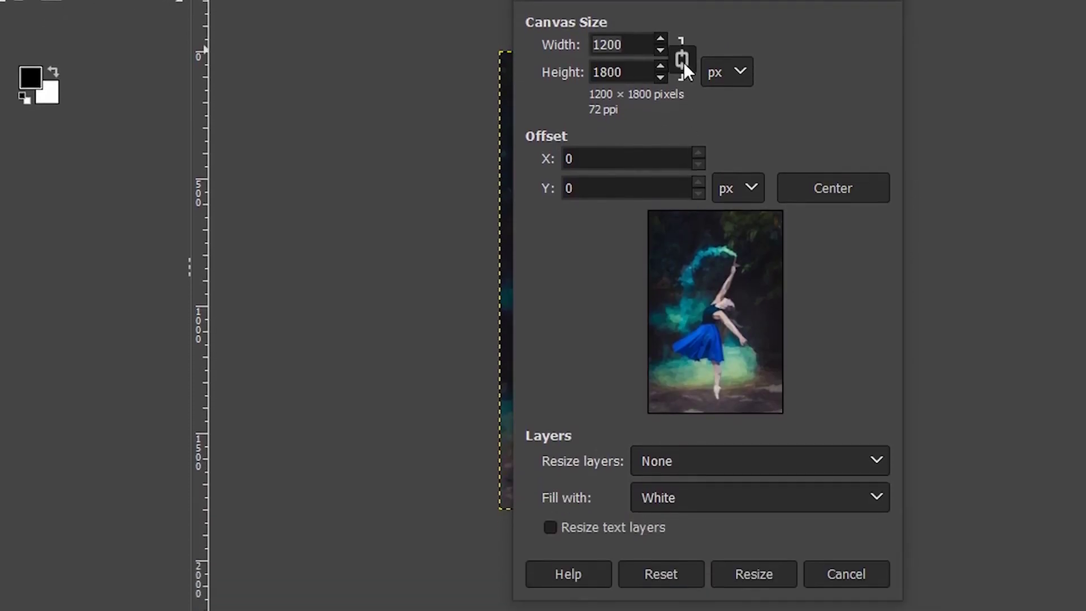
click(682, 59)
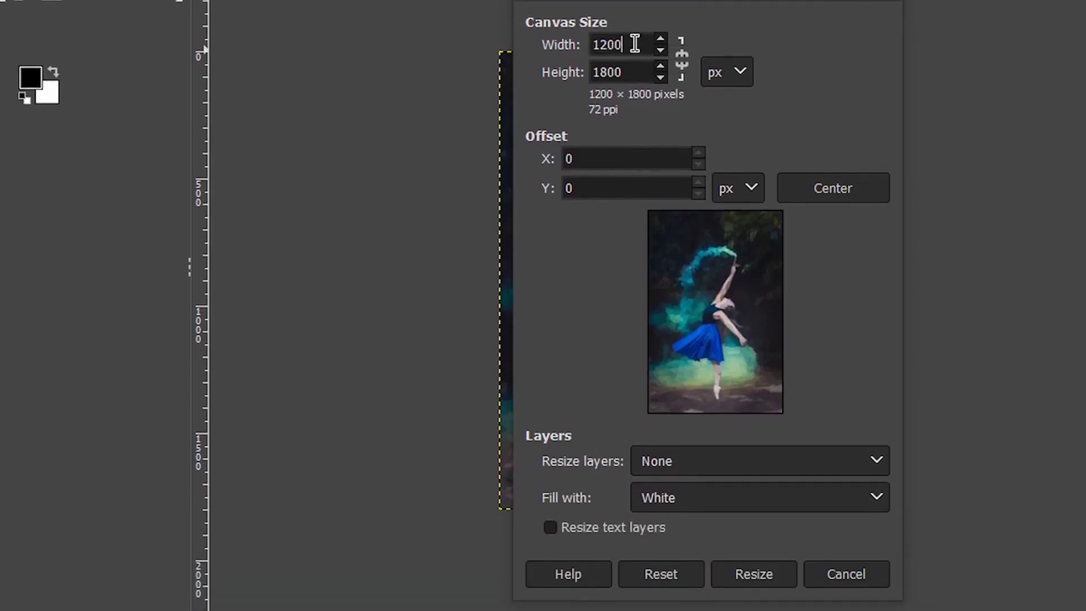
drag(635, 45, 578, 45)
text(2400)
key(Tab)
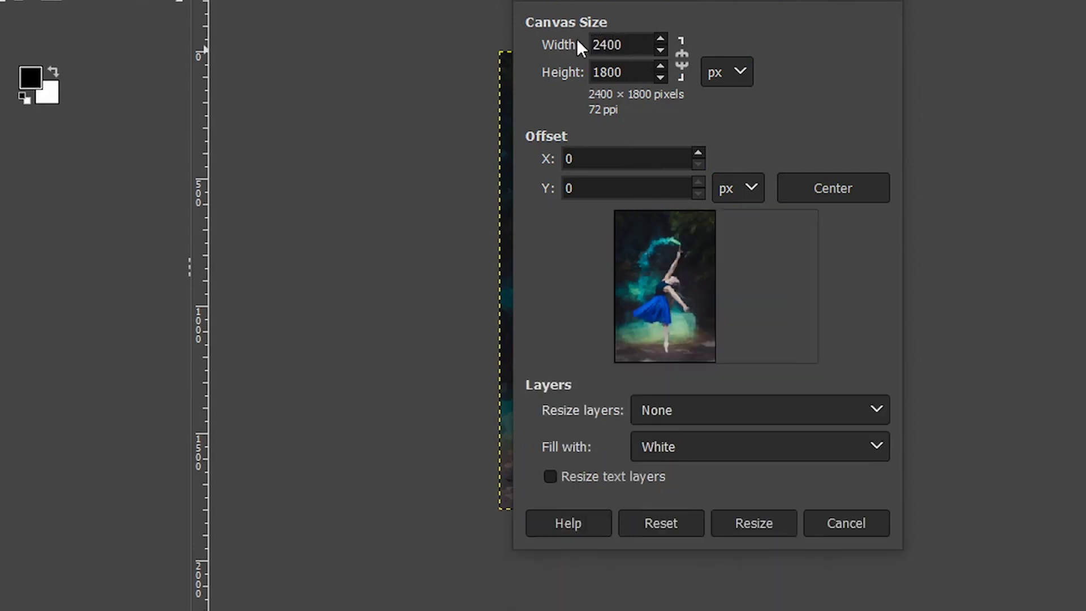
text(2400)
key(Tab)
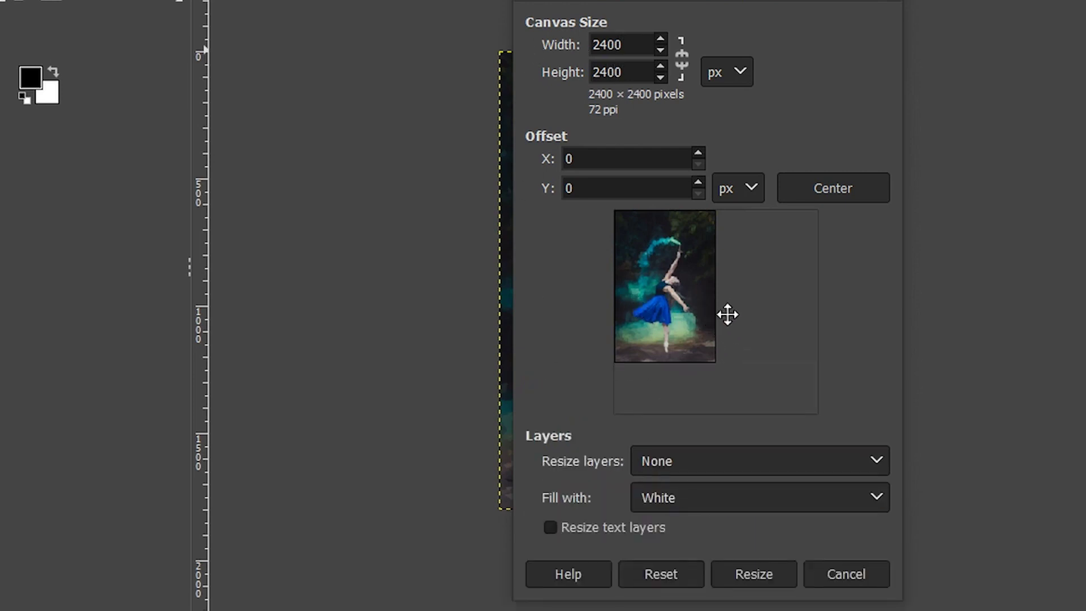
click(833, 193)
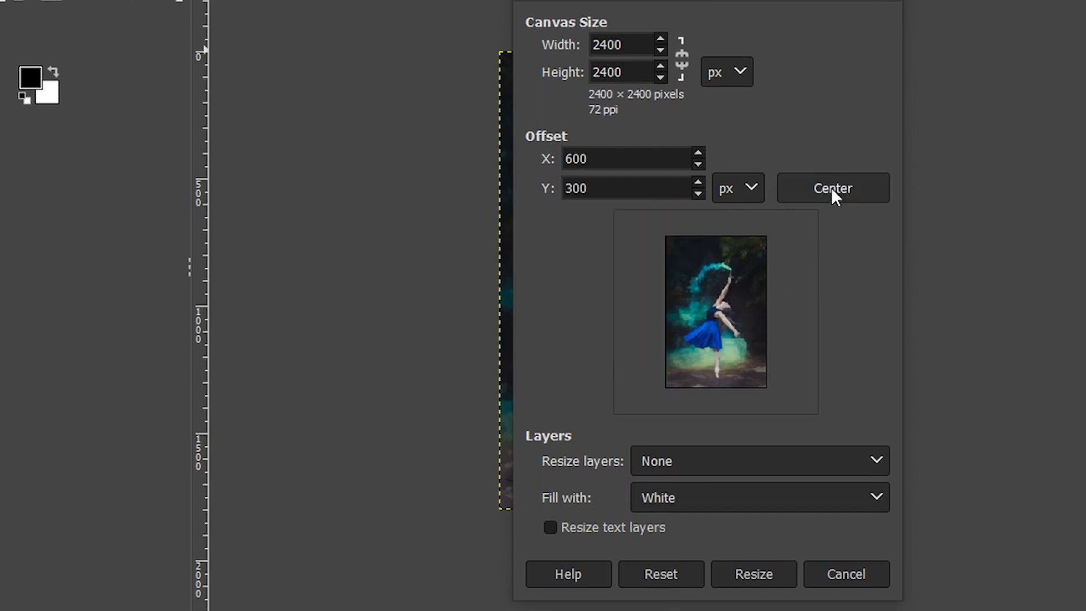
click(738, 575)
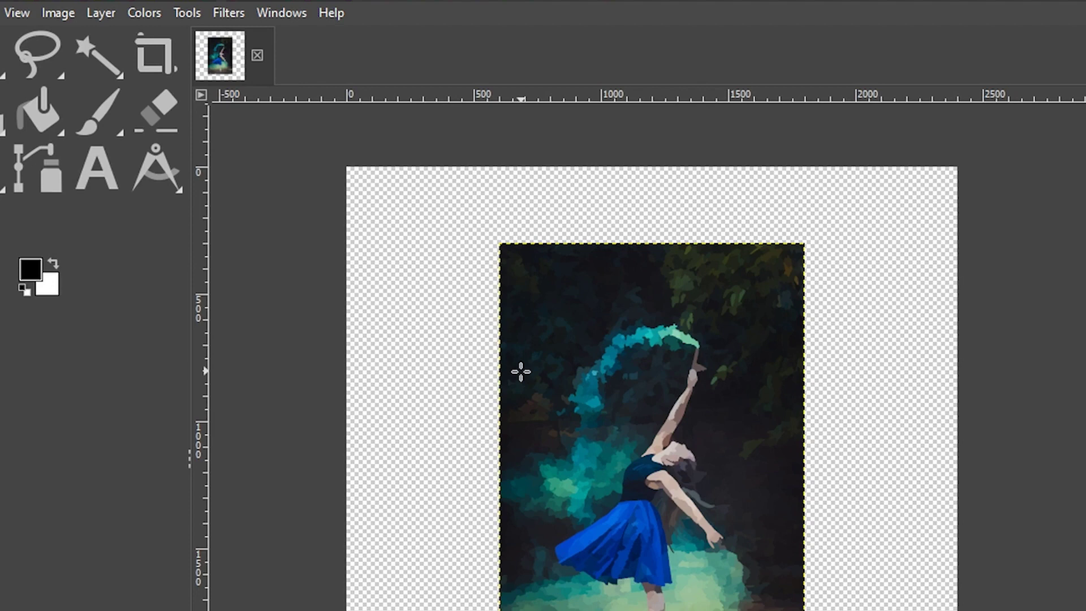
Try Layer to Image Size, then undo the white-filled result
click(115, 12)
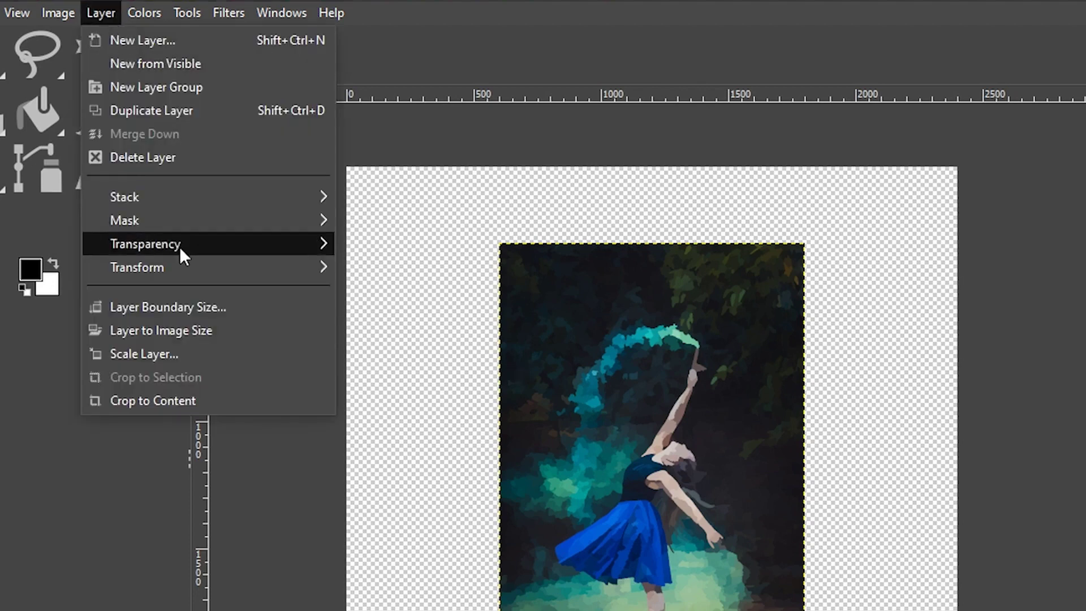
click(178, 328)
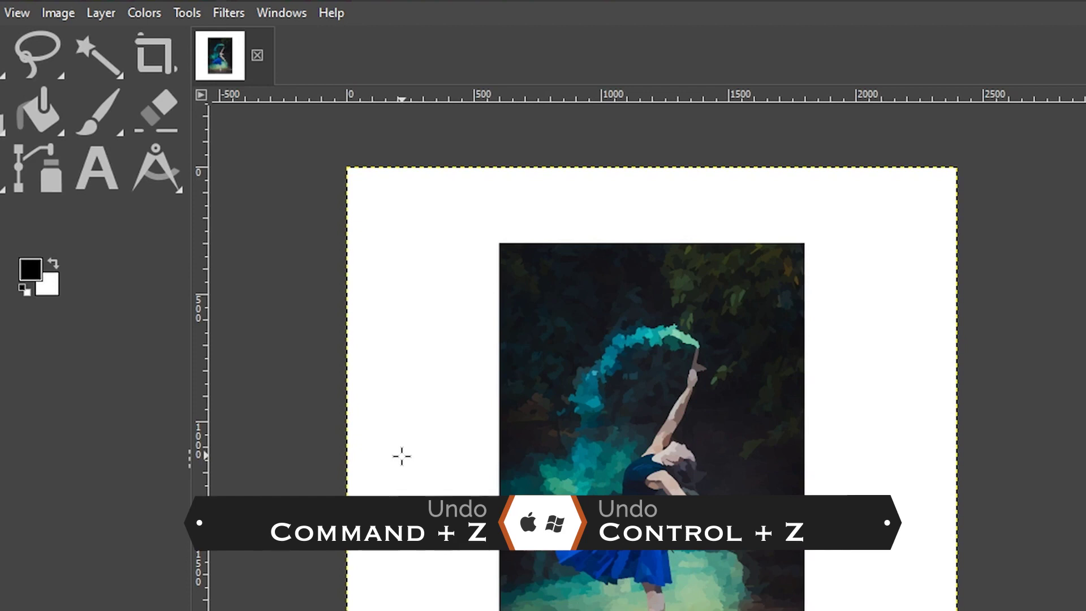
key(ctrl+z)
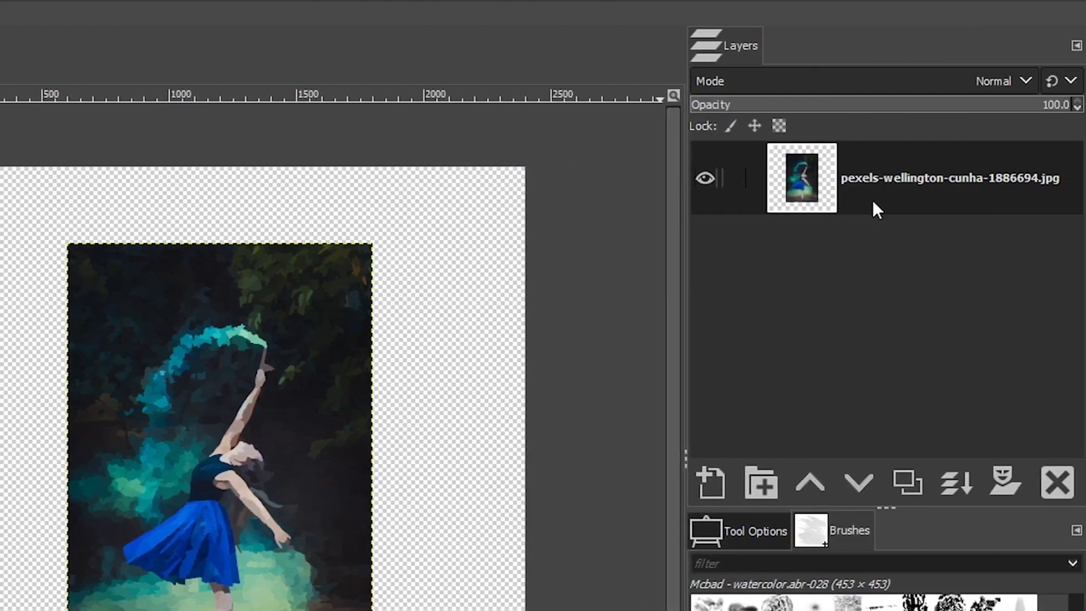
Add an alpha channel to the photo layer and extend it to the canvas size
right_click(872, 204)
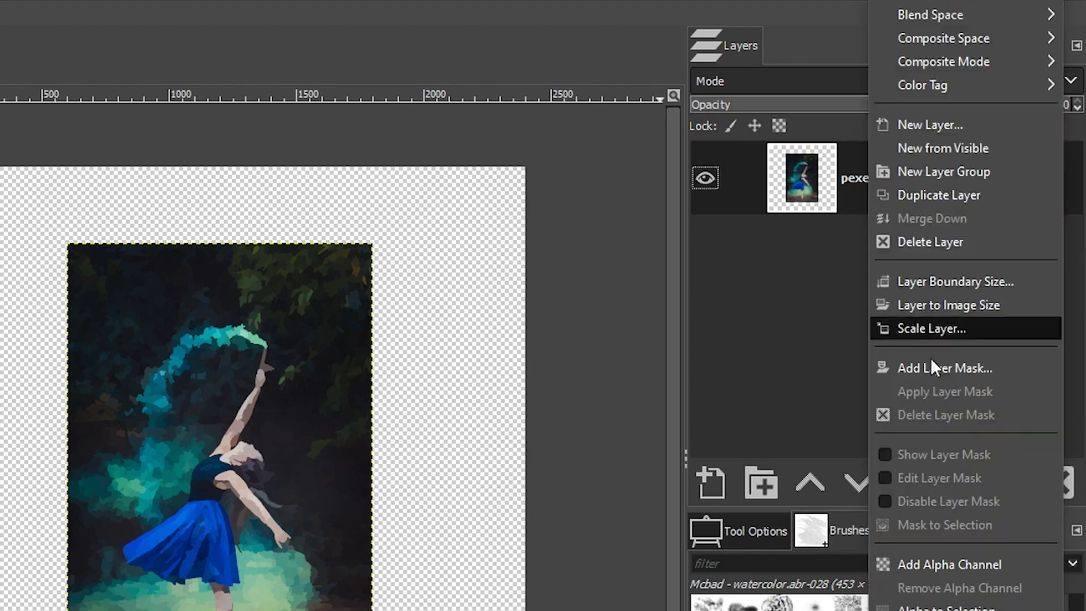
click(917, 564)
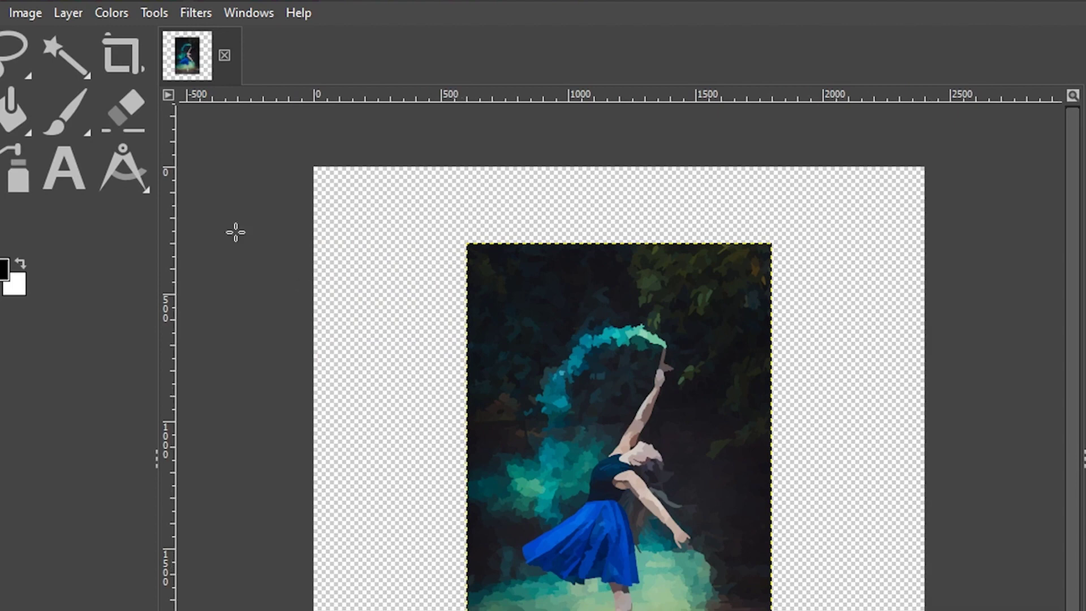
click(67, 14)
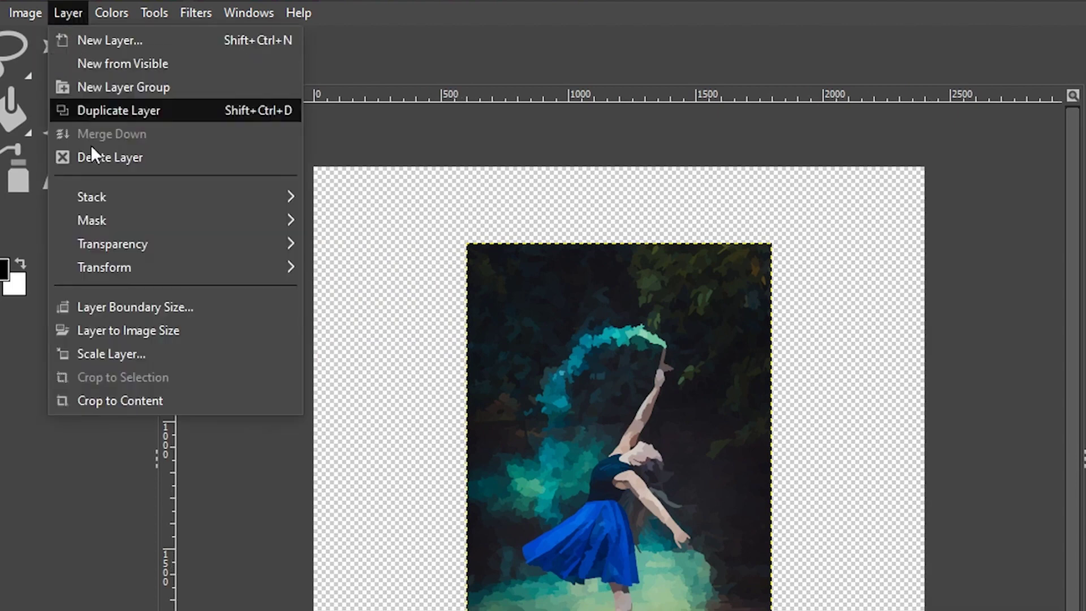
click(110, 331)
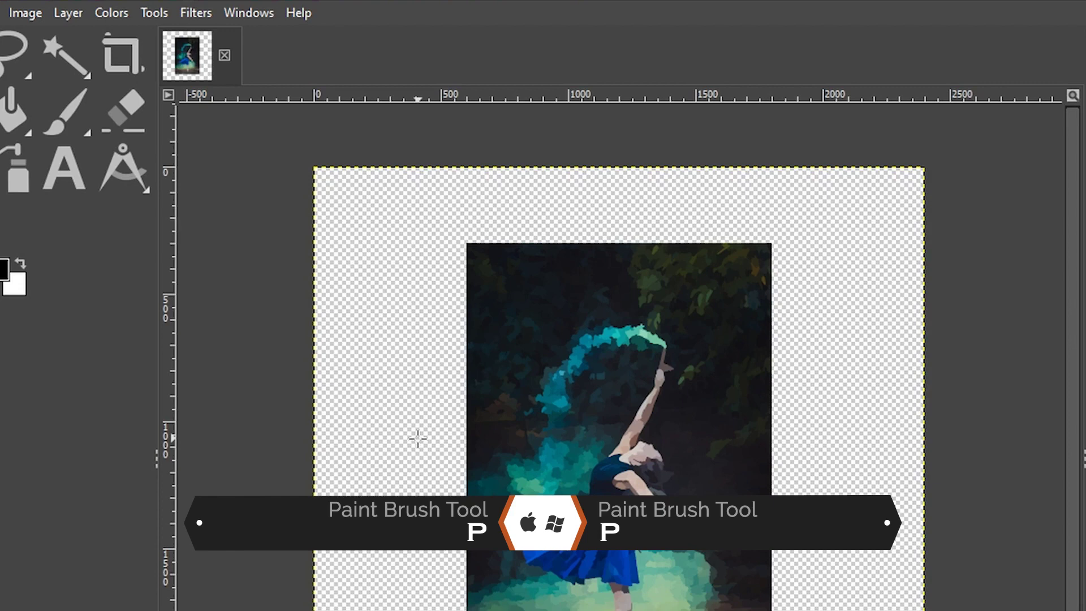
Add a white layer mask to the dancer layer, then undo a trial brush stroke on it
key(p)
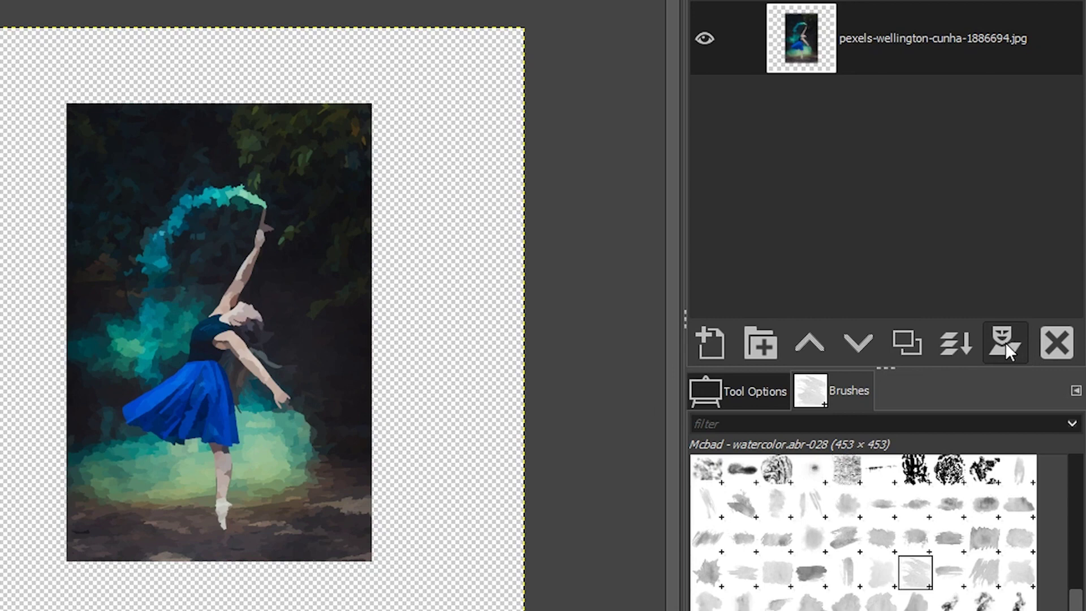
click(1006, 341)
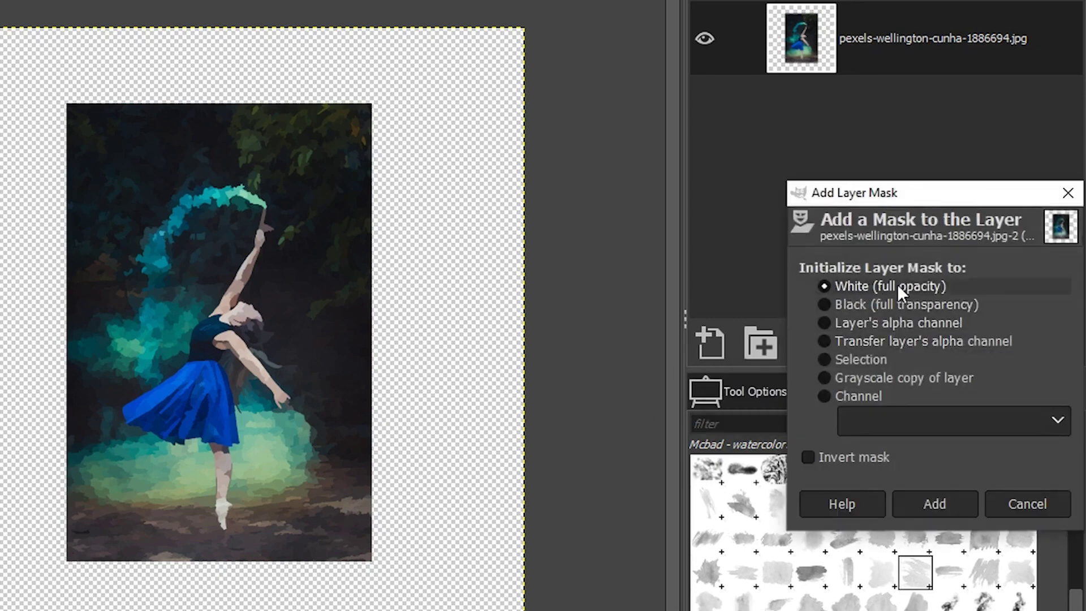
click(931, 504)
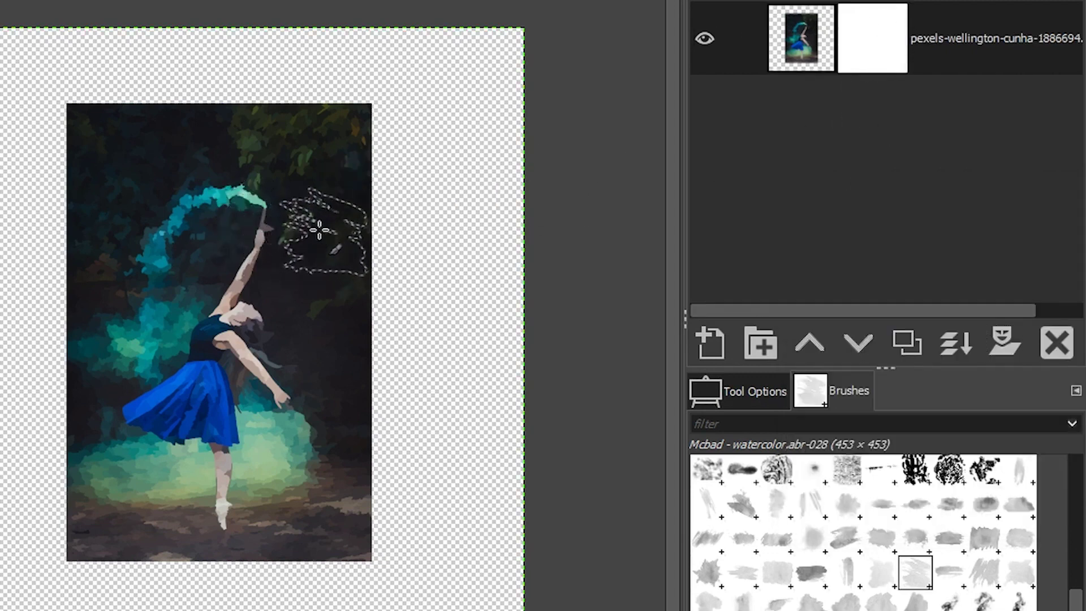
mouse_move(318, 230)
mouse_down()
mouse_move(306, 243)
mouse_move(351, 255)
mouse_move(310, 317)
mouse_move(329, 418)
mouse_up()
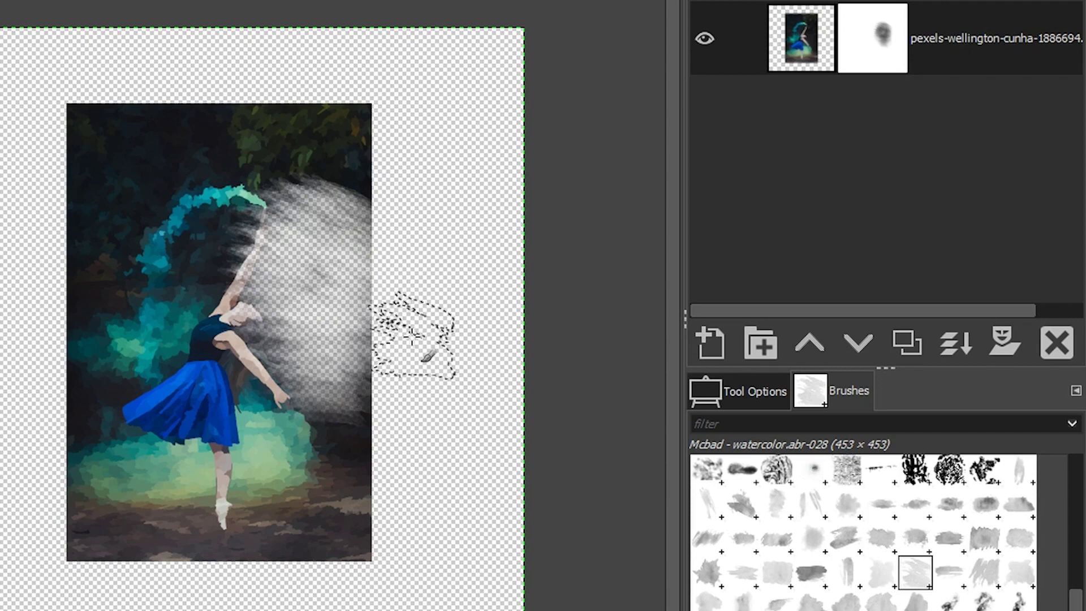
key(ctrl+z)
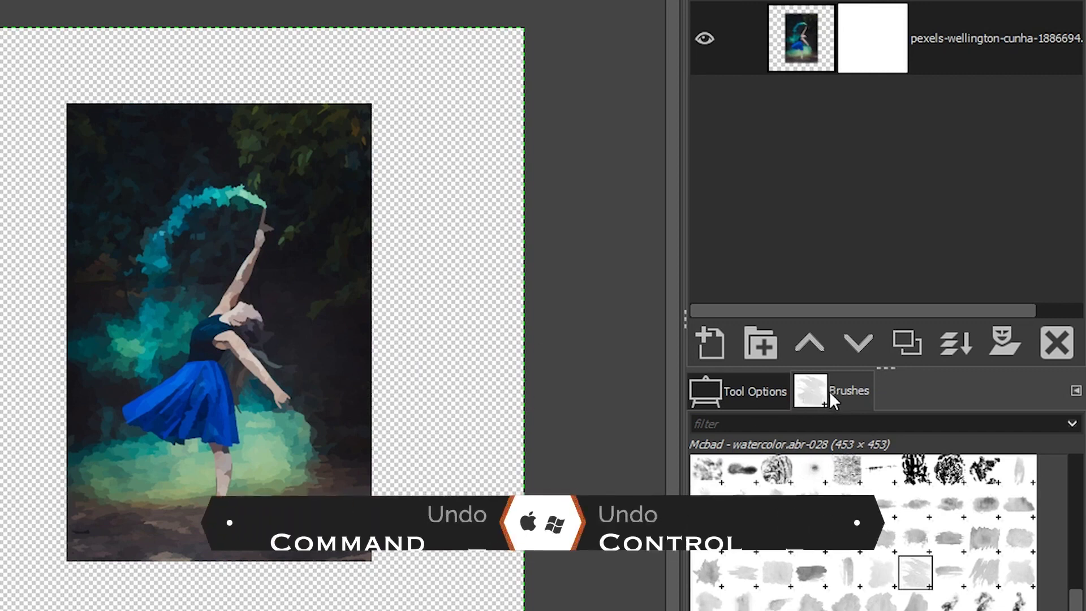
Pick the watercolor-024 brush after trying watercolor-016 and 017
click(847, 547)
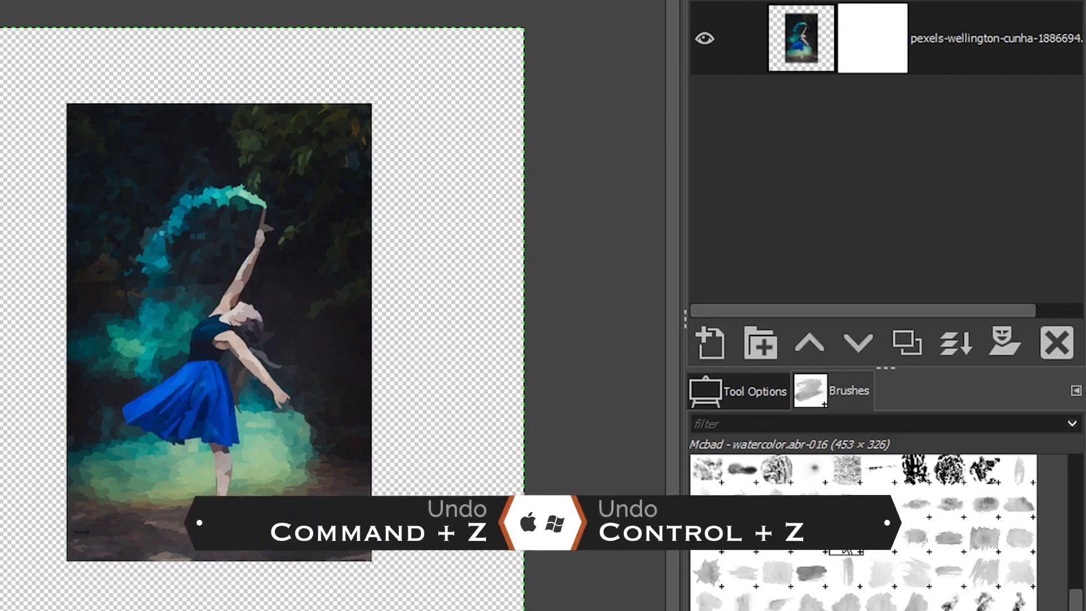
click(879, 536)
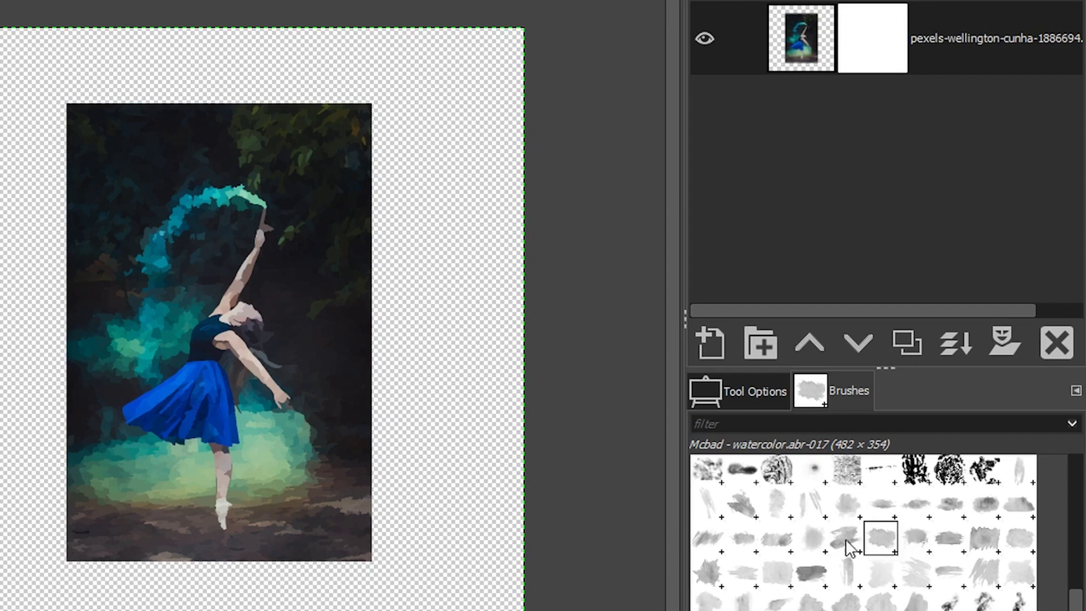
click(777, 577)
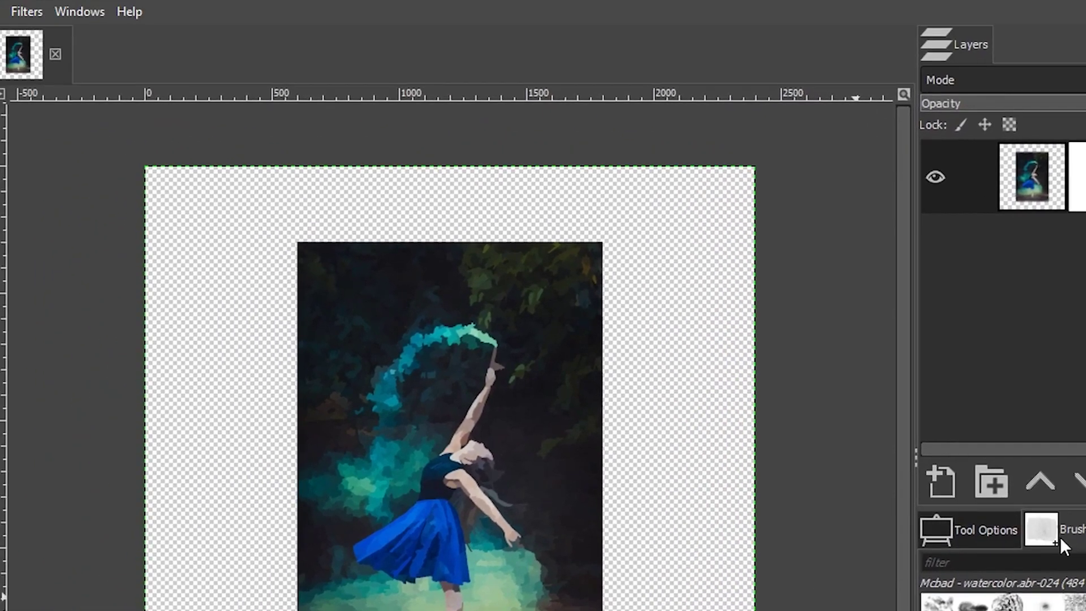
Open the Brushes panel and set the paintbrush size to 310
click(79, 11)
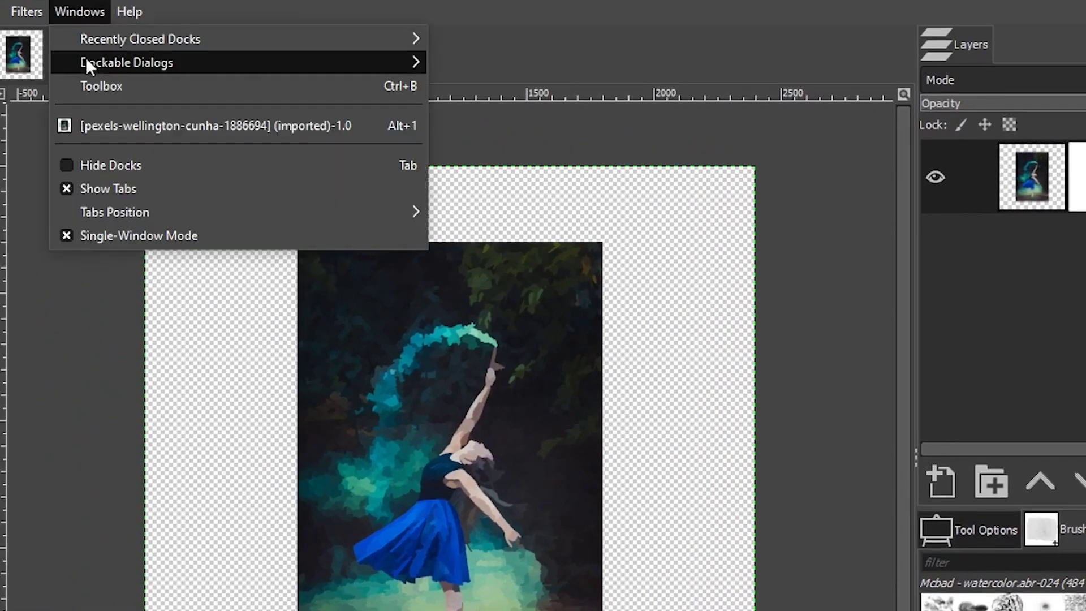
mouse_move(86, 57)
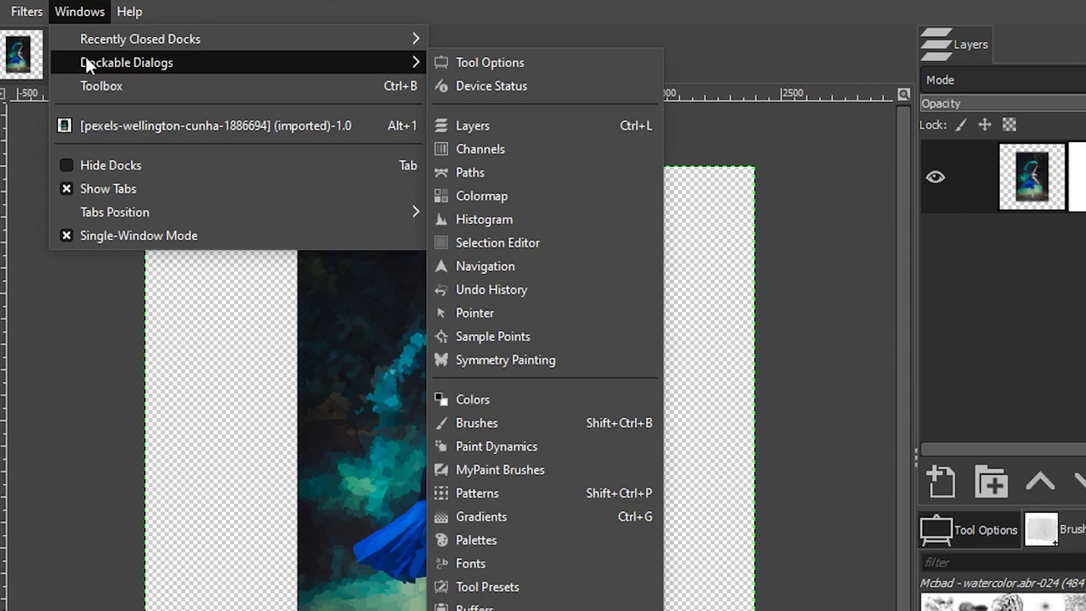
click(545, 423)
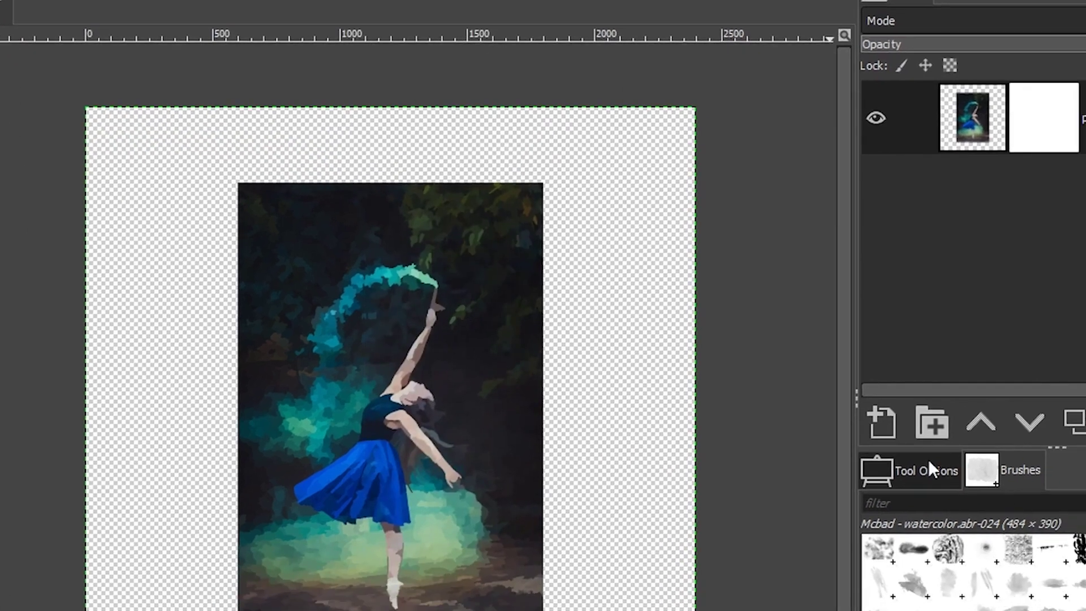
click(990, 529)
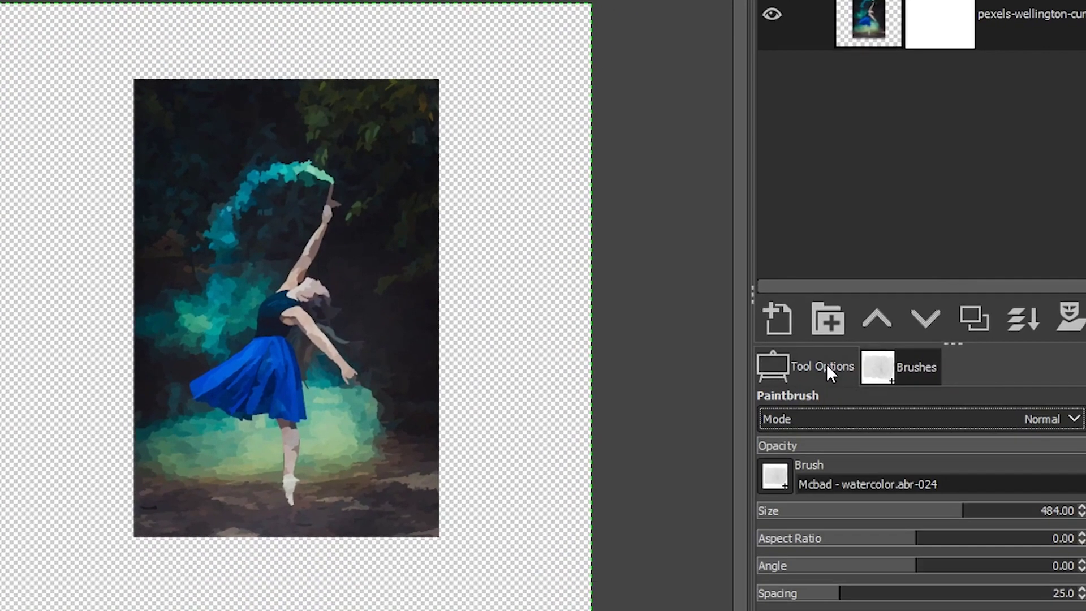
click(915, 519)
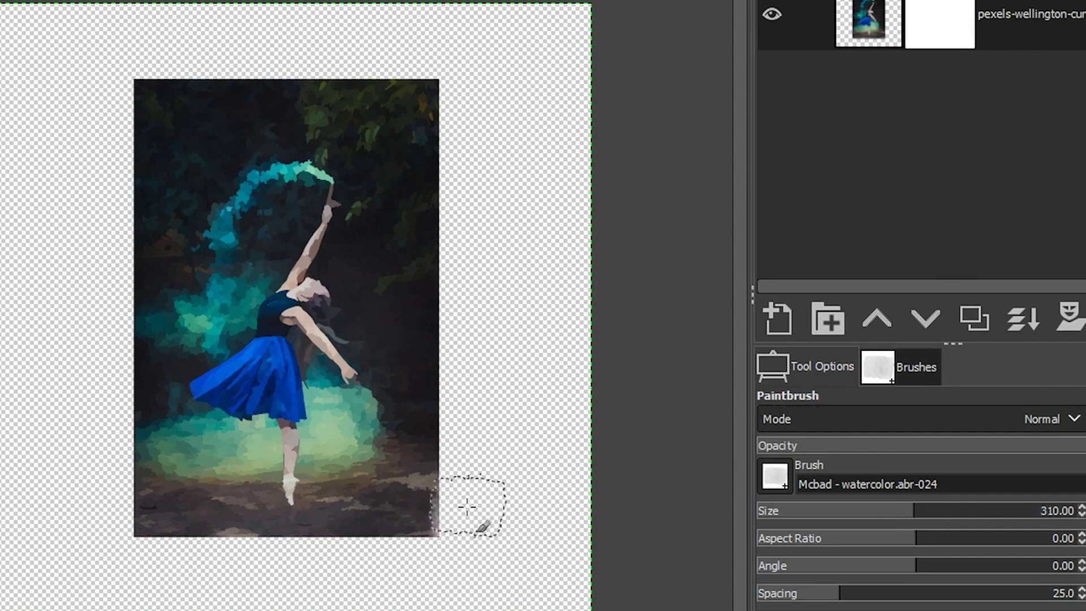
Paint watercolor strokes on the mask to fade the photo's right and left edges
mouse_move(467, 507)
mouse_down()
mouse_move(469, 64)
mouse_move(489, 211)
mouse_move(451, 114)
mouse_move(460, 459)
mouse_move(456, 363)
mouse_move(423, 563)
mouse_move(143, 560)
mouse_move(141, 575)
mouse_move(126, 565)
mouse_move(419, 571)
mouse_move(465, 552)
mouse_move(473, 505)
mouse_up()
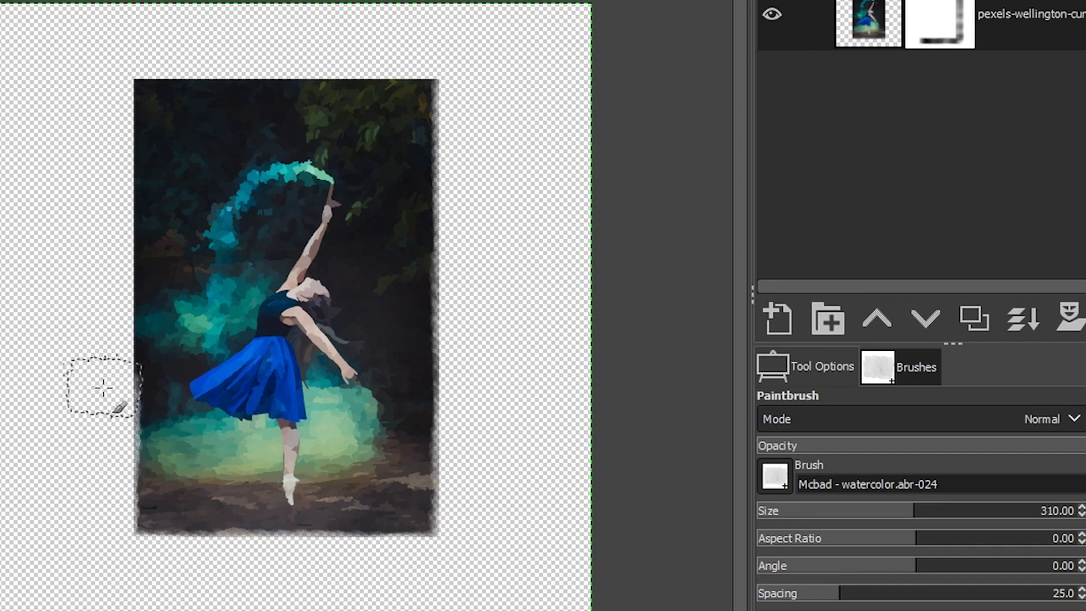
mouse_move(104, 388)
mouse_down()
mouse_move(103, 304)
mouse_move(97, 463)
mouse_move(78, 334)
mouse_move(87, 290)
mouse_move(96, 306)
mouse_move(100, 291)
mouse_move(99, 312)
mouse_move(101, 99)
mouse_move(101, 110)
mouse_move(164, 65)
mouse_move(122, 61)
mouse_move(453, 53)
mouse_move(430, 57)
mouse_up()
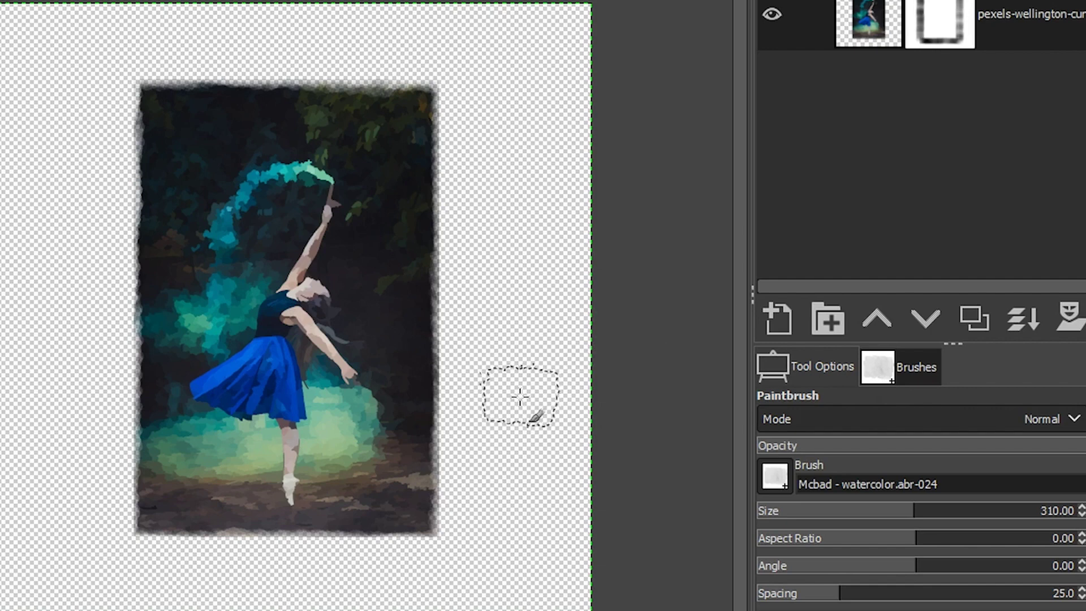
click(887, 373)
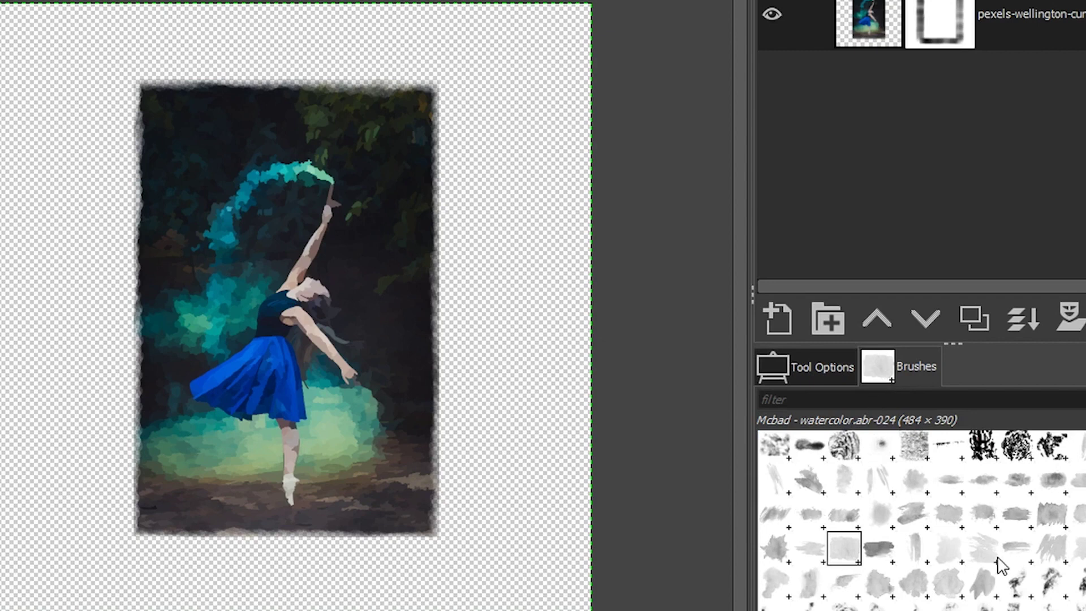
Select the watercolor-030 brush and set the paint dynamics to Confetti
click(1052, 548)
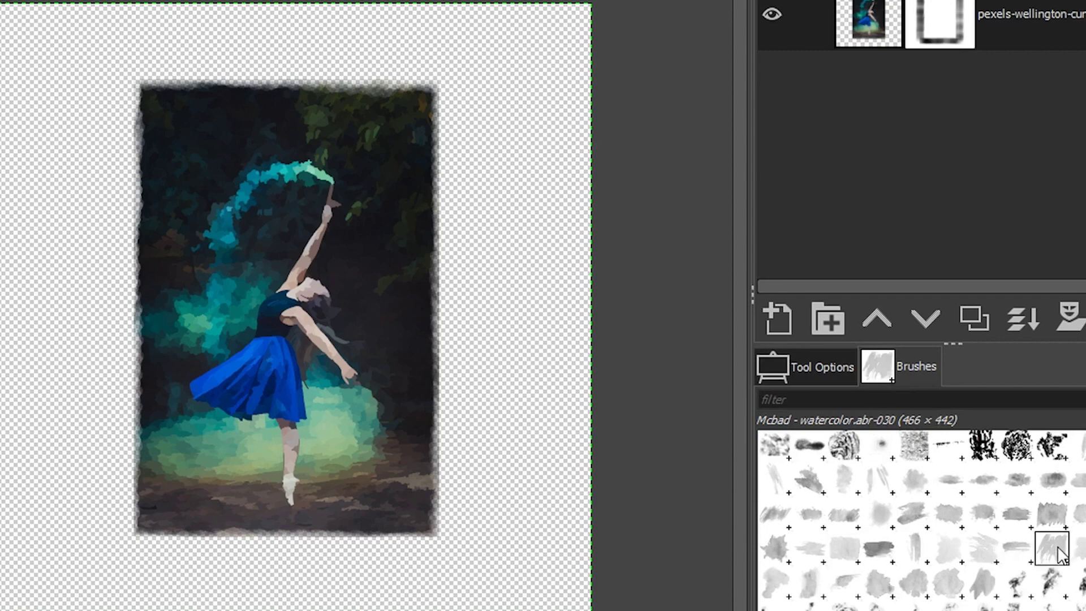
click(813, 359)
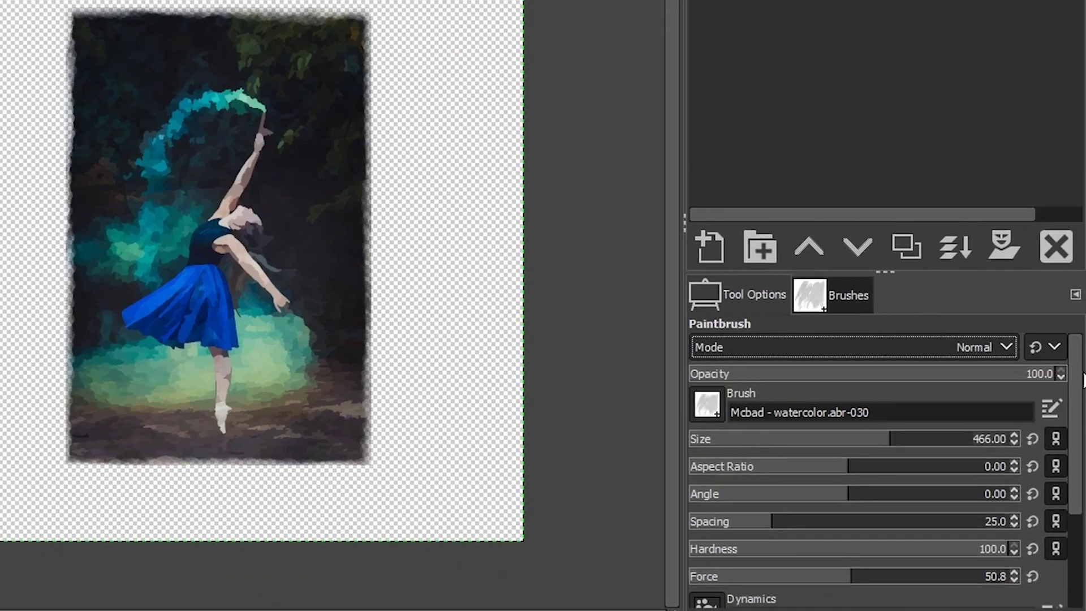
scroll(1081, 396, down, 1)
drag(1080, 396, 1081, 456)
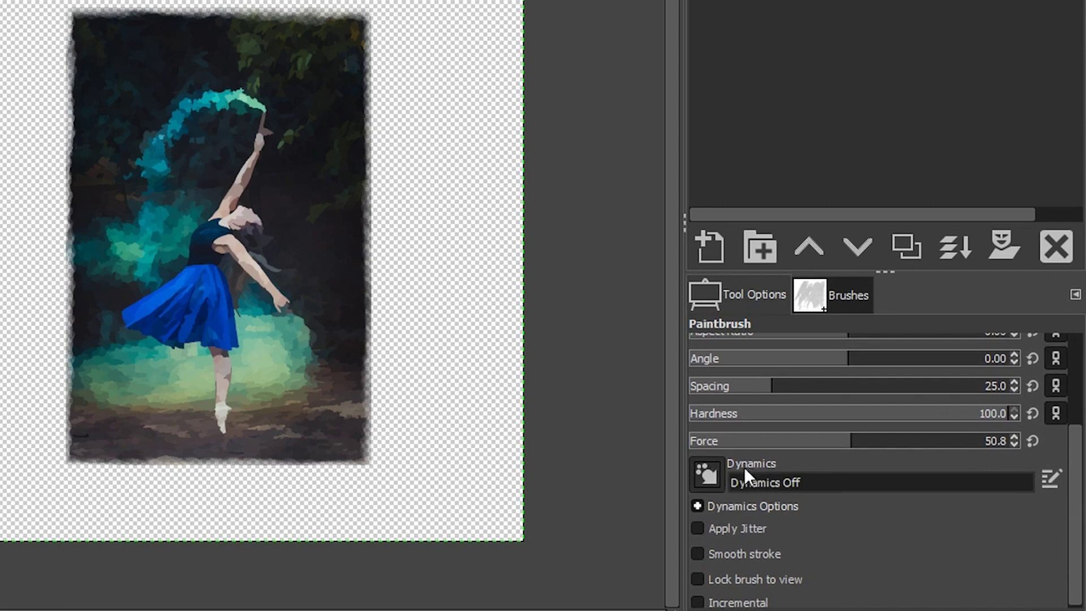
click(708, 473)
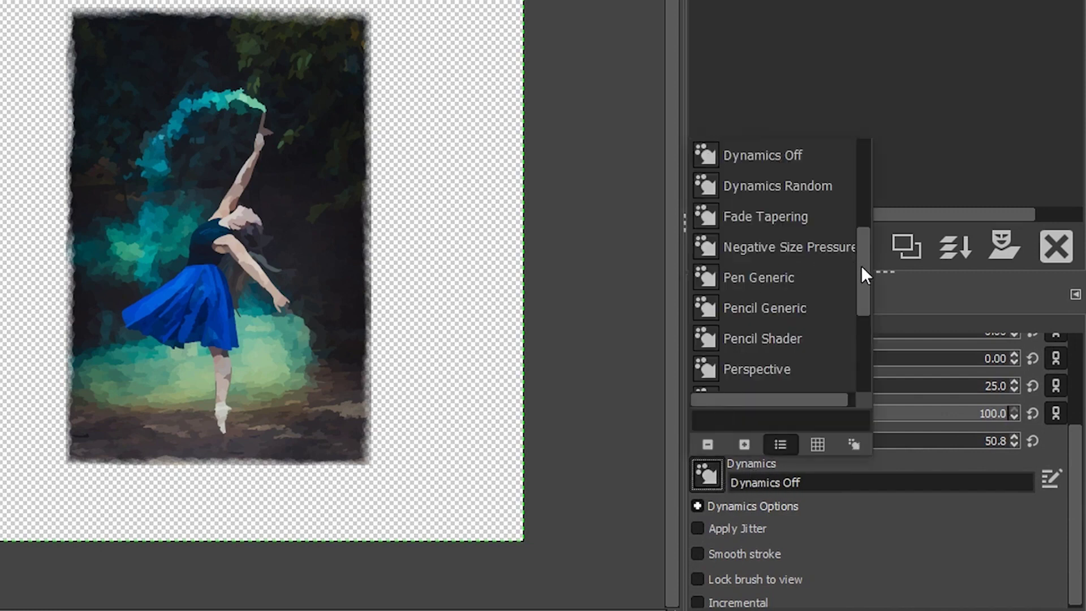
scroll(866, 275, up, 3)
click(776, 216)
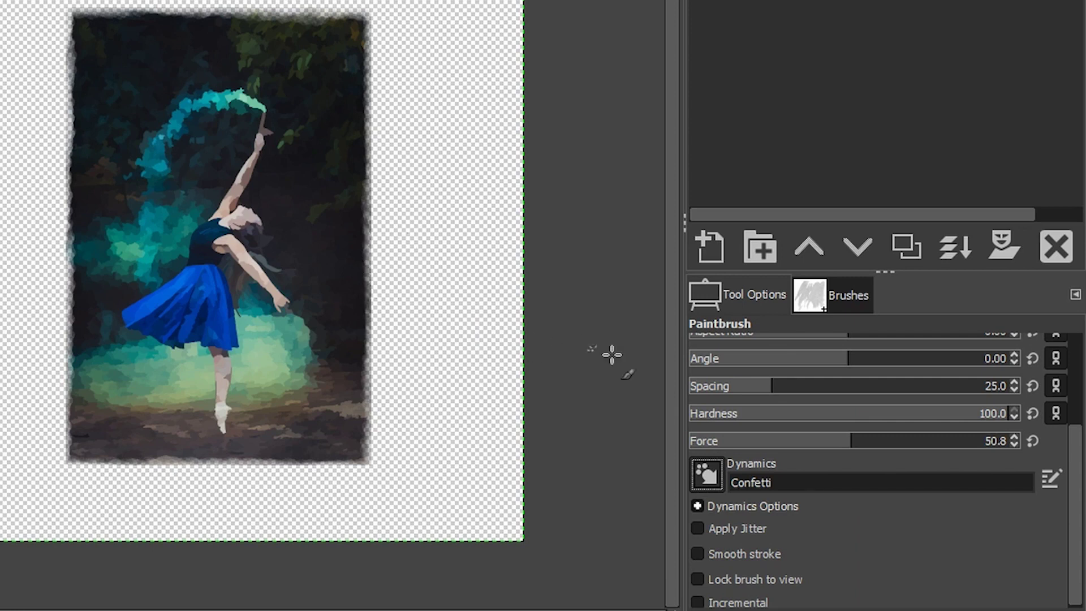
scroll(1074, 425, up, 4)
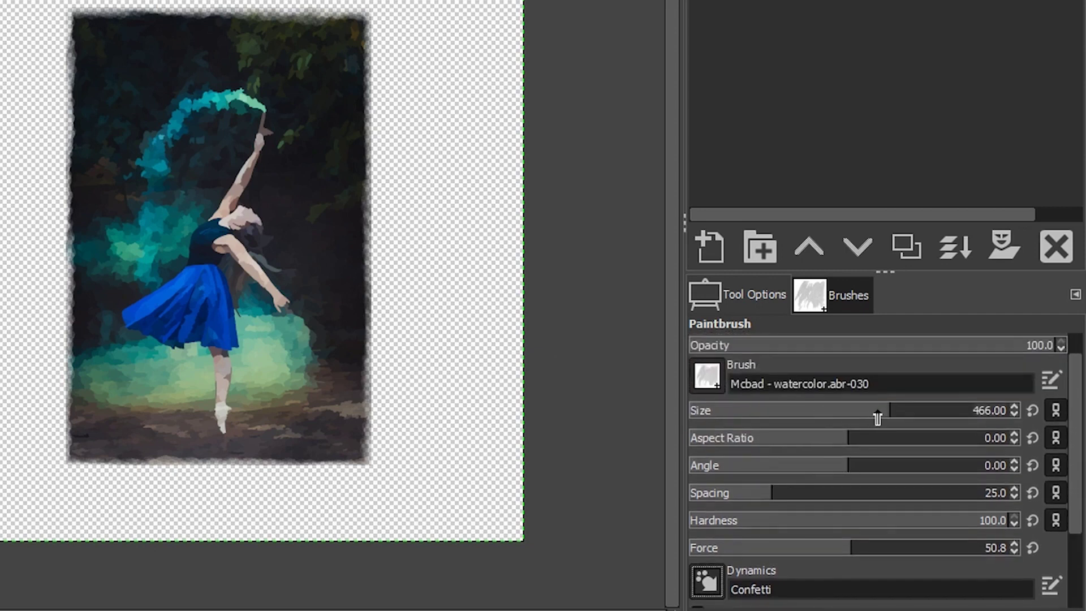
Enable Apply Jitter, test strokes at amount 3.41 and undo them, then set amount 0.72
drag(1074, 460, 1081, 544)
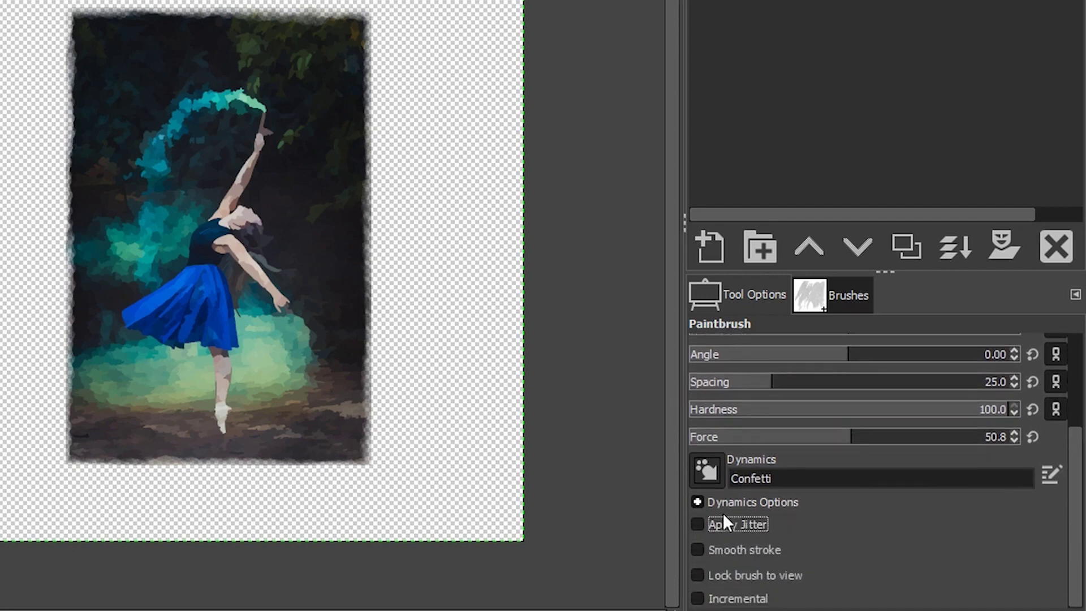
click(697, 524)
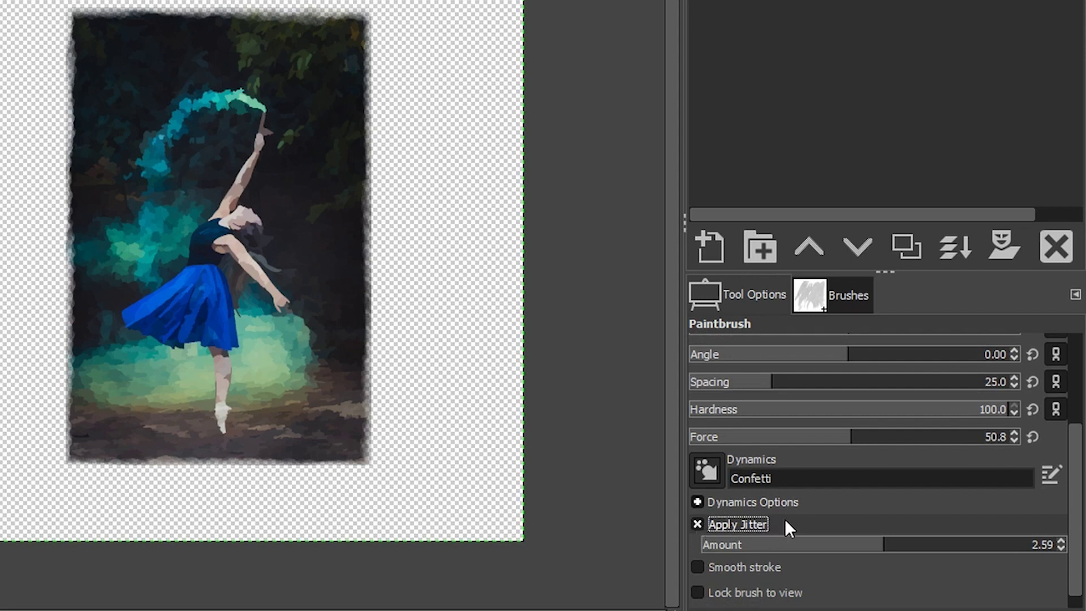
click(942, 551)
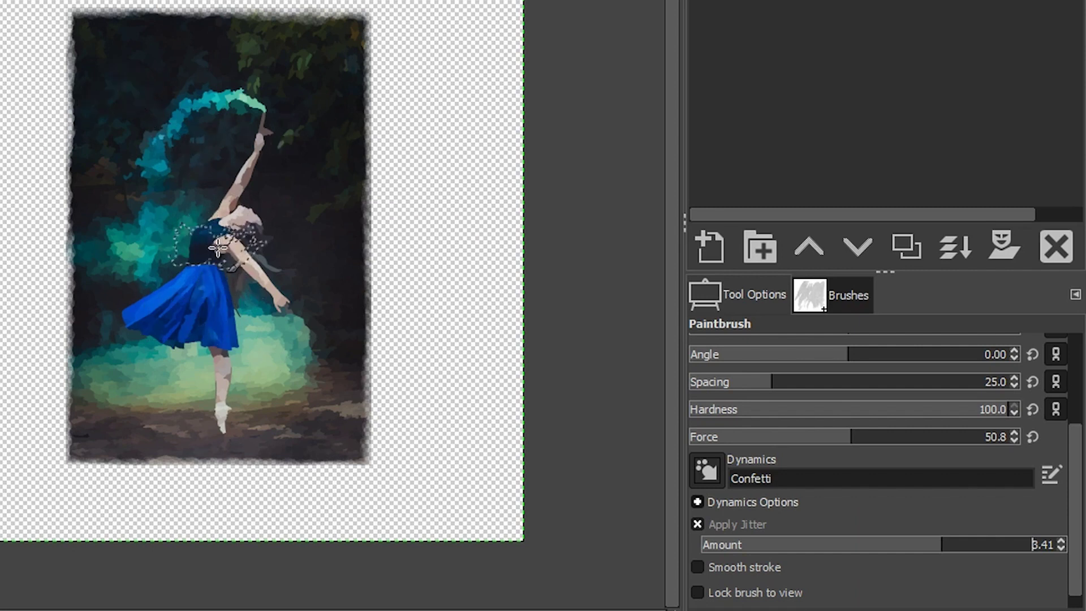
mouse_move(218, 247)
mouse_down()
mouse_move(198, 243)
mouse_move(226, 261)
mouse_move(272, 187)
mouse_move(183, 245)
mouse_move(124, 317)
mouse_move(147, 238)
mouse_move(238, 272)
mouse_move(212, 226)
mouse_move(227, 237)
mouse_move(170, 170)
mouse_move(198, 237)
mouse_move(226, 230)
mouse_move(212, 230)
mouse_move(214, 246)
mouse_up()
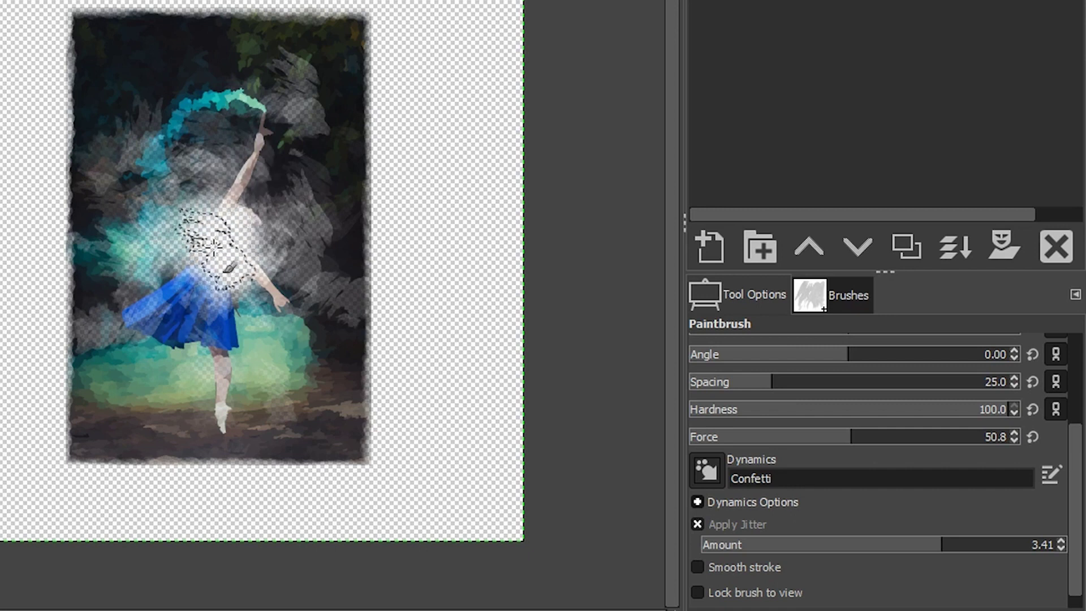
key(ctrl+z)
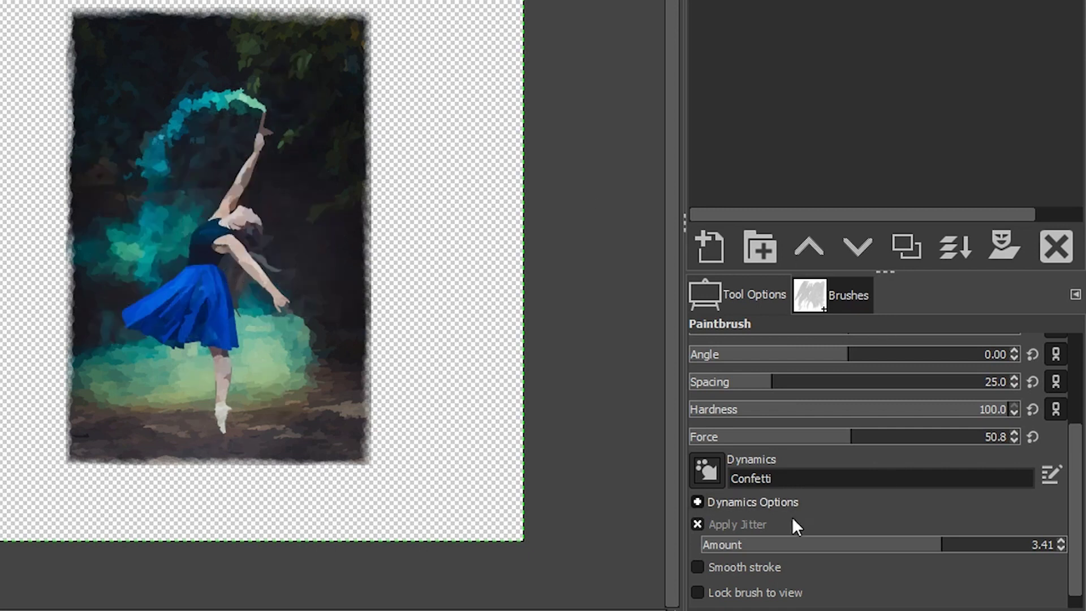
click(752, 547)
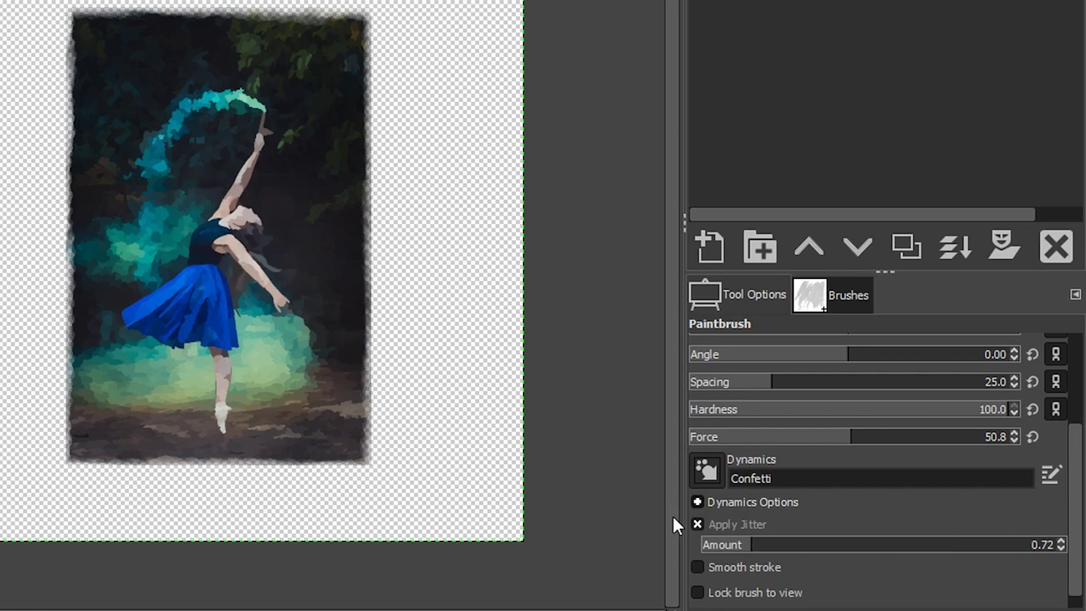
Lower jitter to 0.53 and brush grey texture along the lower-right edge
click(739, 548)
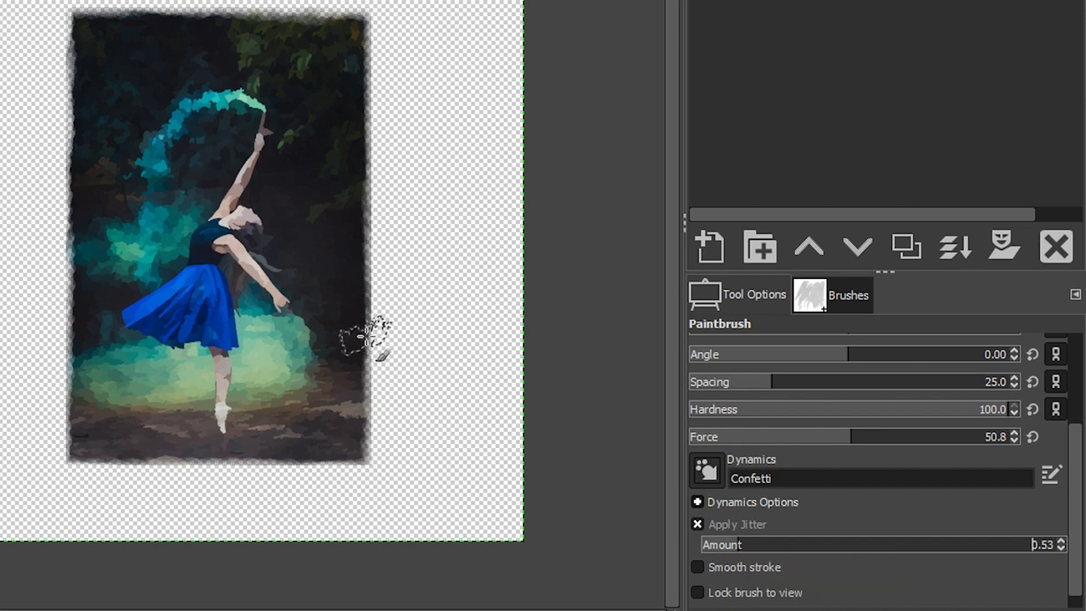
mouse_move(361, 336)
mouse_down()
mouse_move(356, 452)
mouse_move(378, 365)
mouse_move(373, 220)
mouse_move(360, 18)
mouse_move(336, 10)
mouse_move(57, 21)
mouse_move(95, 15)
mouse_move(73, 47)
mouse_move(75, 70)
mouse_move(83, 43)
mouse_move(56, 170)
mouse_move(65, 370)
mouse_move(79, 440)
mouse_move(141, 465)
mouse_move(73, 455)
mouse_move(63, 396)
mouse_move(102, 457)
mouse_move(253, 478)
mouse_move(324, 469)
mouse_move(358, 446)
mouse_move(289, 459)
mouse_move(321, 443)
mouse_move(366, 301)
mouse_move(375, 119)
mouse_move(354, 24)
mouse_move(249, 7)
mouse_move(134, 8)
mouse_move(86, 22)
mouse_move(69, 78)
mouse_move(72, 161)
mouse_move(54, 194)
mouse_move(70, 235)
mouse_move(75, 186)
mouse_move(64, 288)
mouse_up()
click(813, 297)
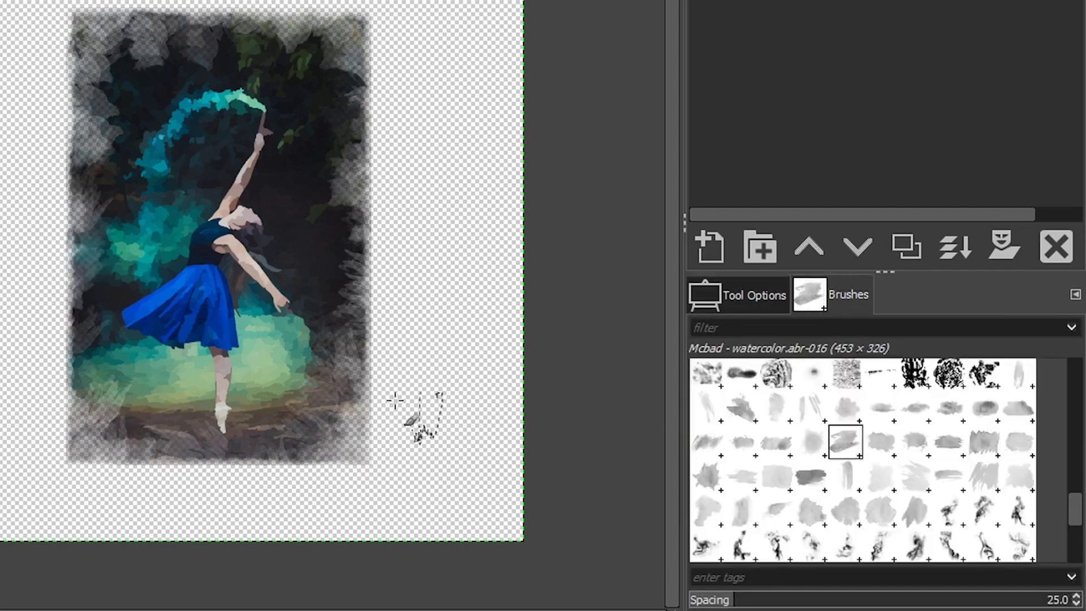
Dab grey watercolor texture along the right edge, bottom edge, and top-right corner
mouse_move(367, 419)
mouse_down()
mouse_move(340, 456)
mouse_move(371, 307)
mouse_move(360, 11)
mouse_move(188, 6)
mouse_move(112, 15)
mouse_move(76, 32)
mouse_move(59, 11)
mouse_move(76, 35)
mouse_move(227, 17)
mouse_move(106, 33)
mouse_move(65, 72)
mouse_move(62, 376)
mouse_move(84, 413)
mouse_move(82, 401)
mouse_move(79, 471)
mouse_move(111, 475)
mouse_move(132, 451)
mouse_move(101, 457)
mouse_move(70, 434)
mouse_move(67, 374)
mouse_move(107, 445)
mouse_move(158, 471)
mouse_move(241, 477)
mouse_move(345, 456)
mouse_move(279, 481)
mouse_up()
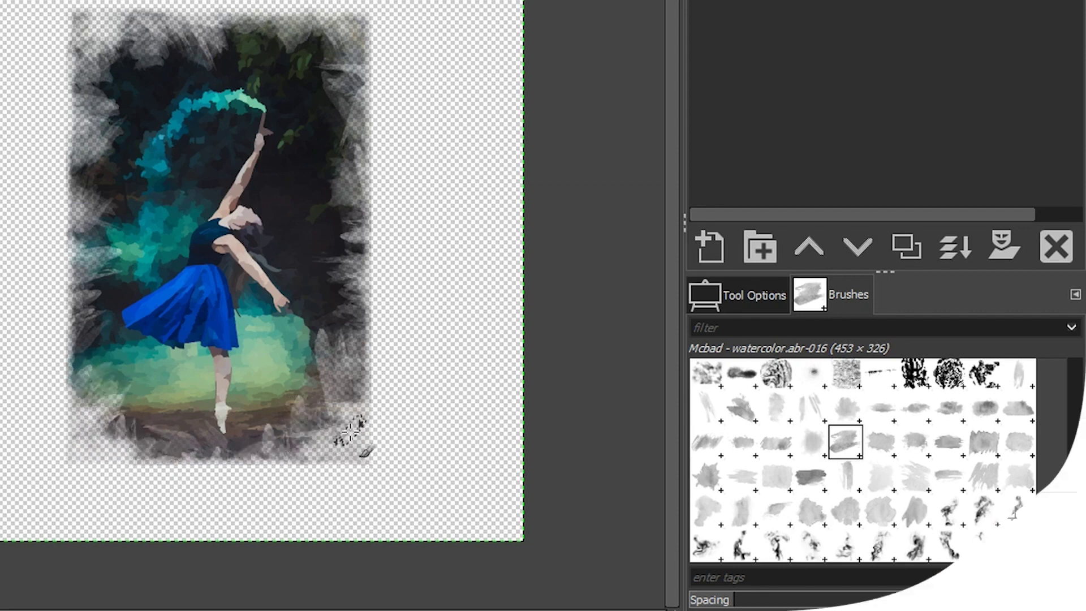
mouse_move(351, 433)
mouse_down()
mouse_move(360, 466)
mouse_move(305, 482)
mouse_move(139, 472)
mouse_move(69, 452)
mouse_move(55, 416)
mouse_move(67, 390)
mouse_up()
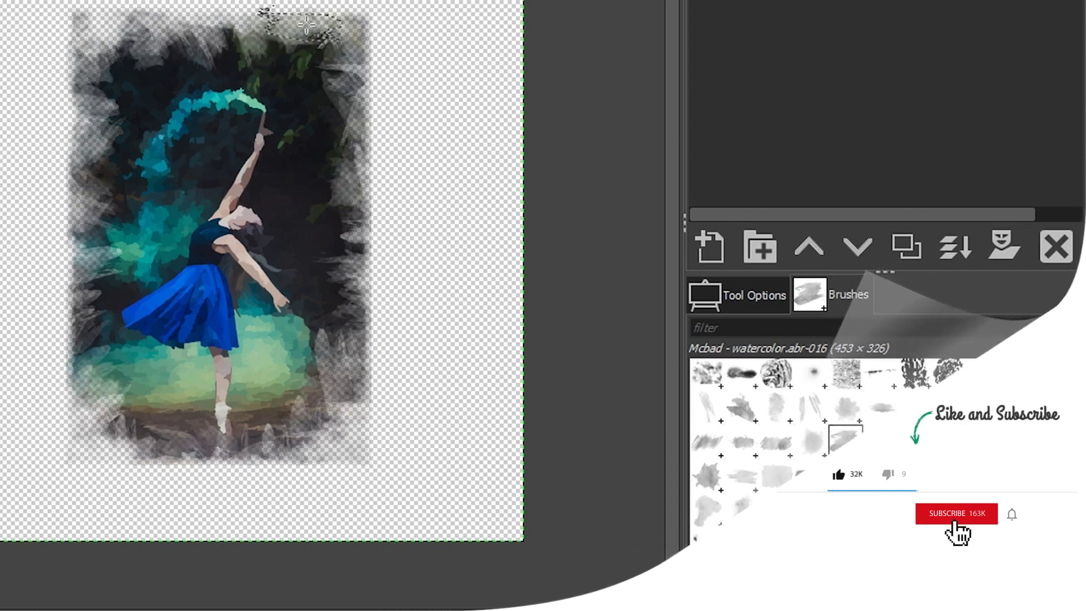
mouse_move(324, 39)
mouse_down()
mouse_move(364, 35)
mouse_move(376, 89)
mouse_up()
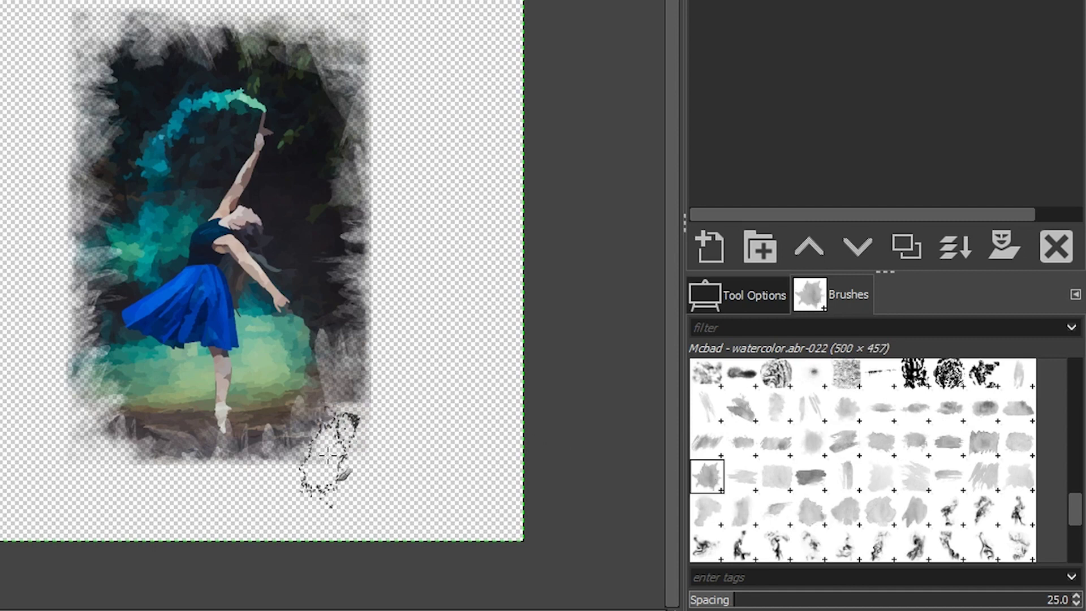
mouse_move(371, 396)
mouse_down()
mouse_move(386, 331)
mouse_move(377, 320)
mouse_move(373, 12)
mouse_up()
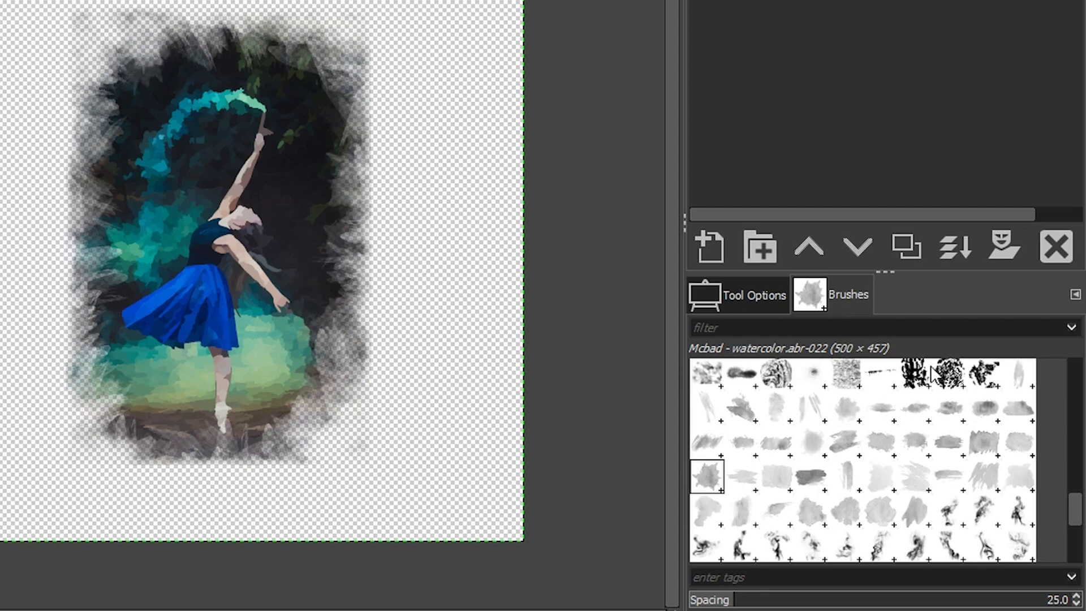
Set the watercolor paintbrush to no jitter, Dynamics Off and size 423
click(736, 297)
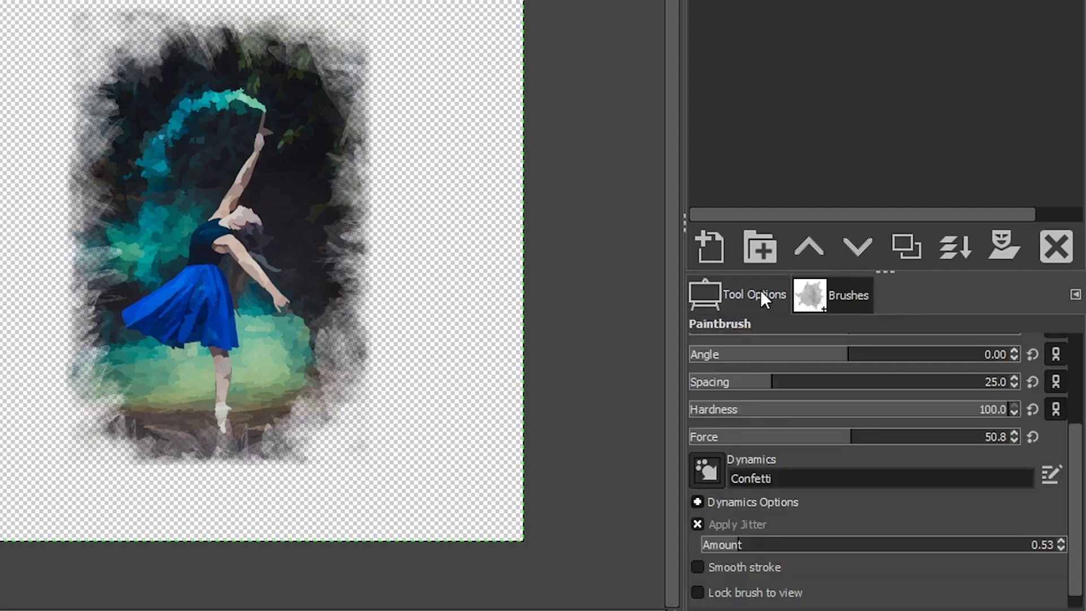
click(697, 523)
click(708, 470)
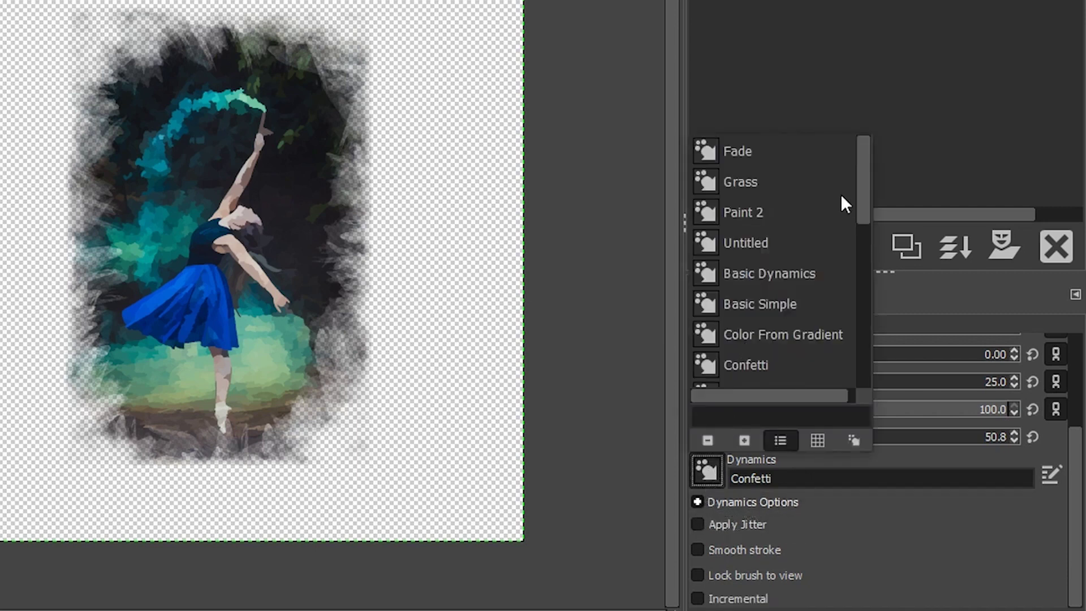
drag(865, 174, 859, 231)
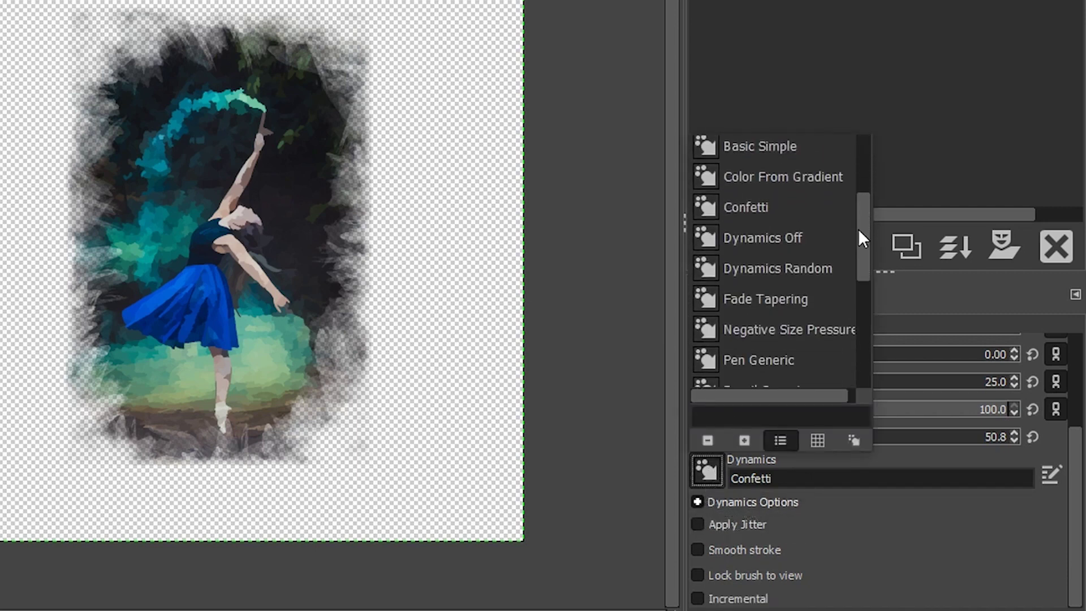
click(775, 238)
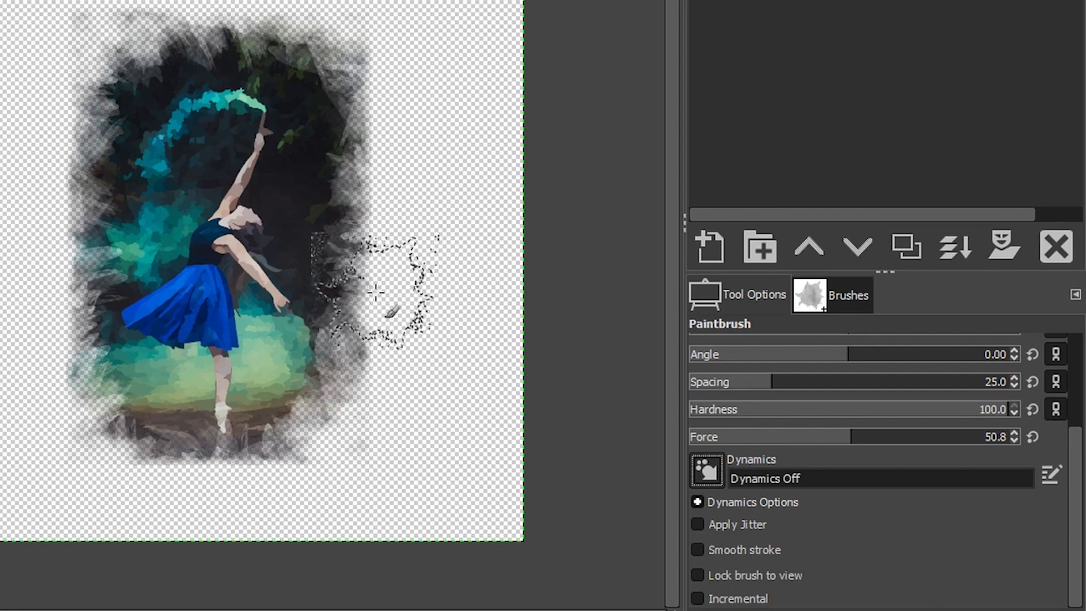
drag(1078, 486, 1081, 376)
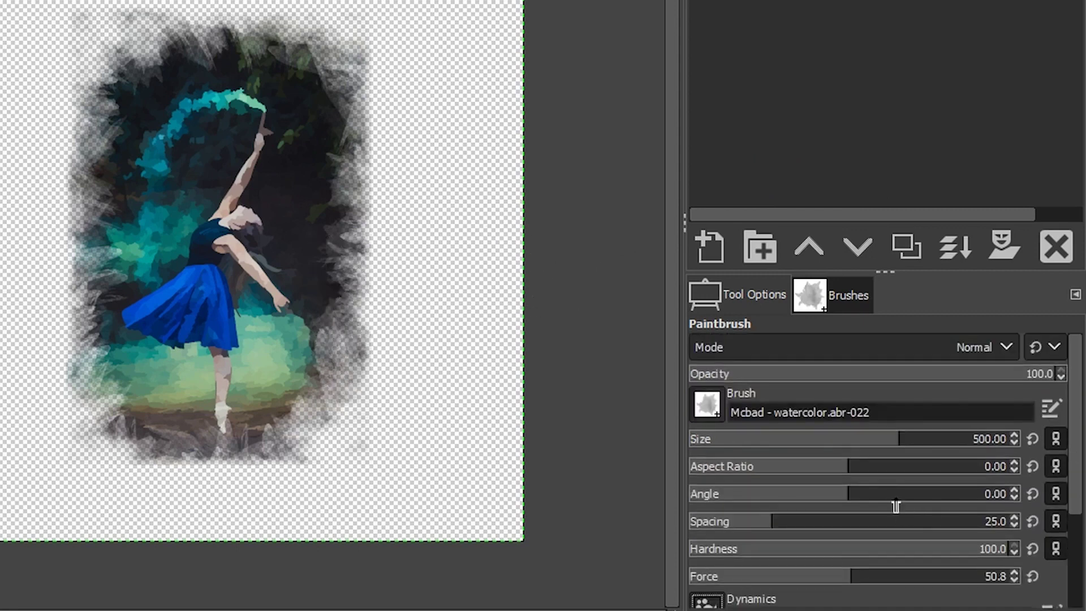
click(879, 449)
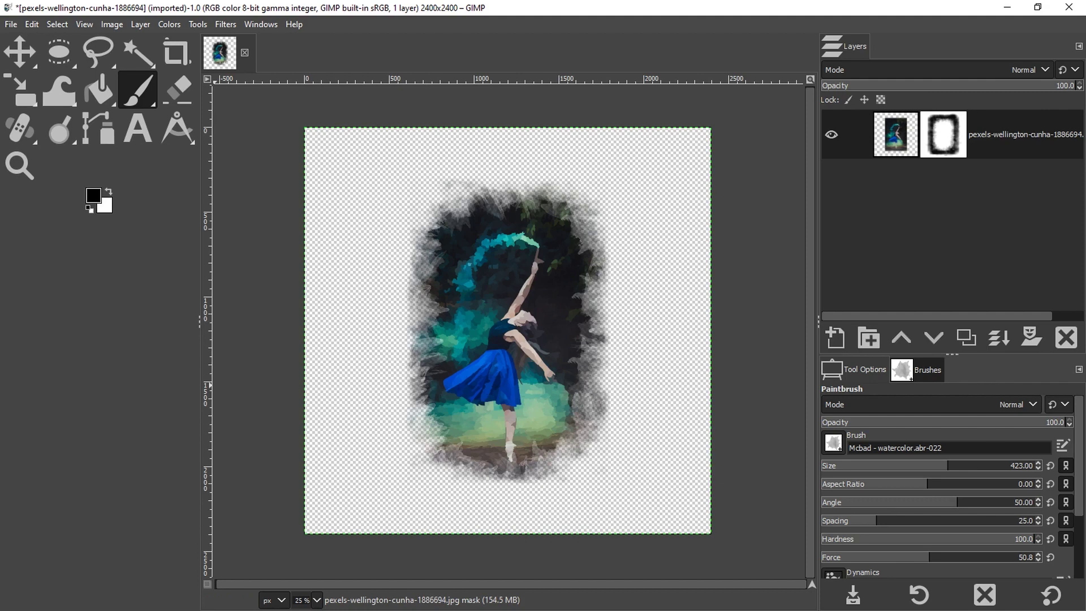
Drop the paper texture photo in as a layer beneath the dancer, then reselect the dancer's mask
mouse_move(62, 587)
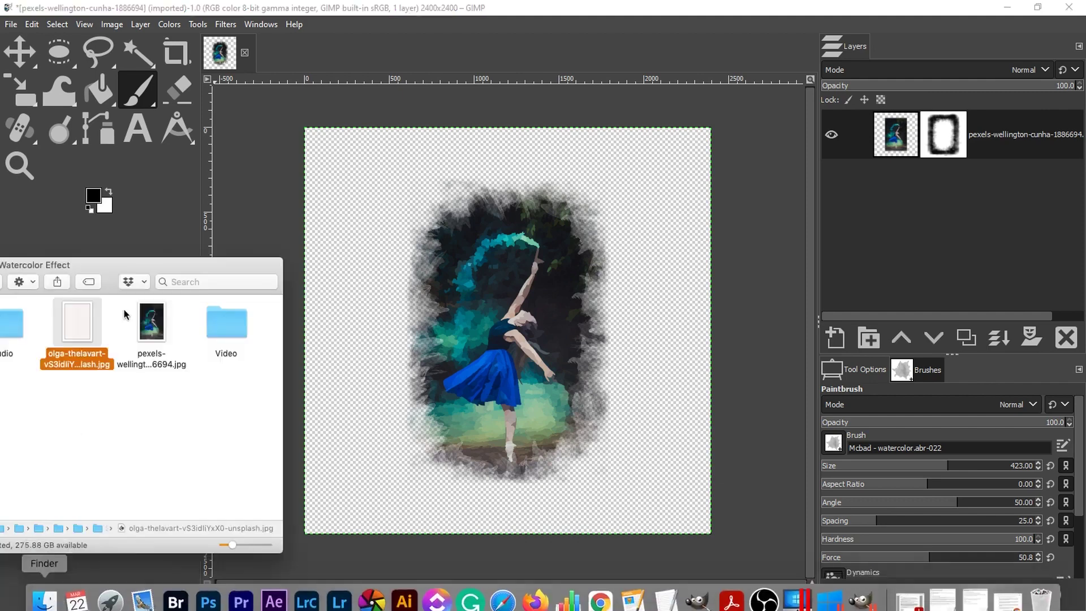
drag(77, 323, 676, 413)
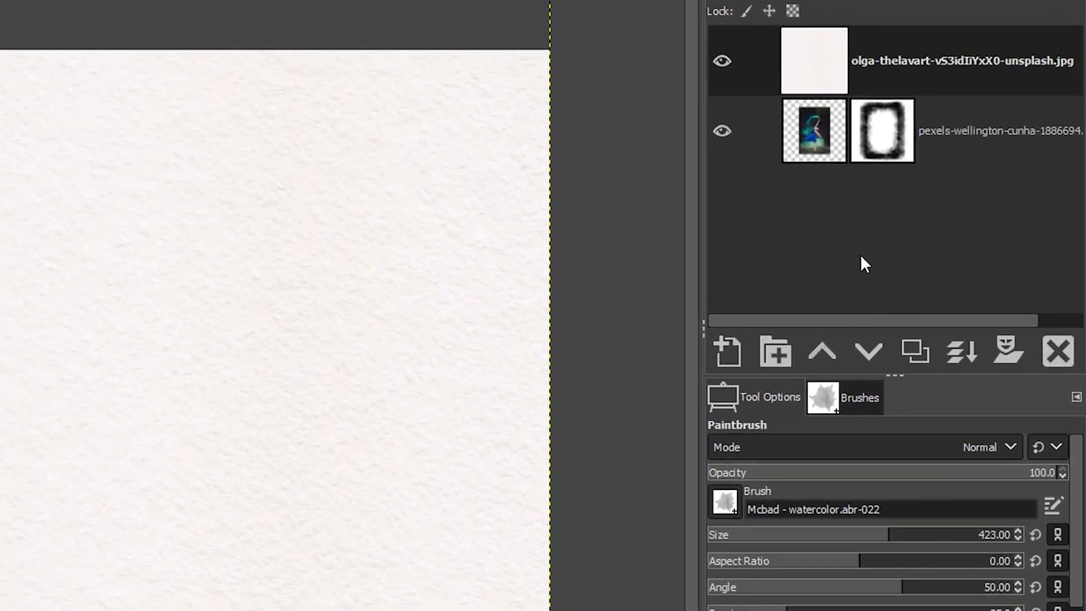
drag(900, 134, 904, 205)
drag(813, 156, 812, 164)
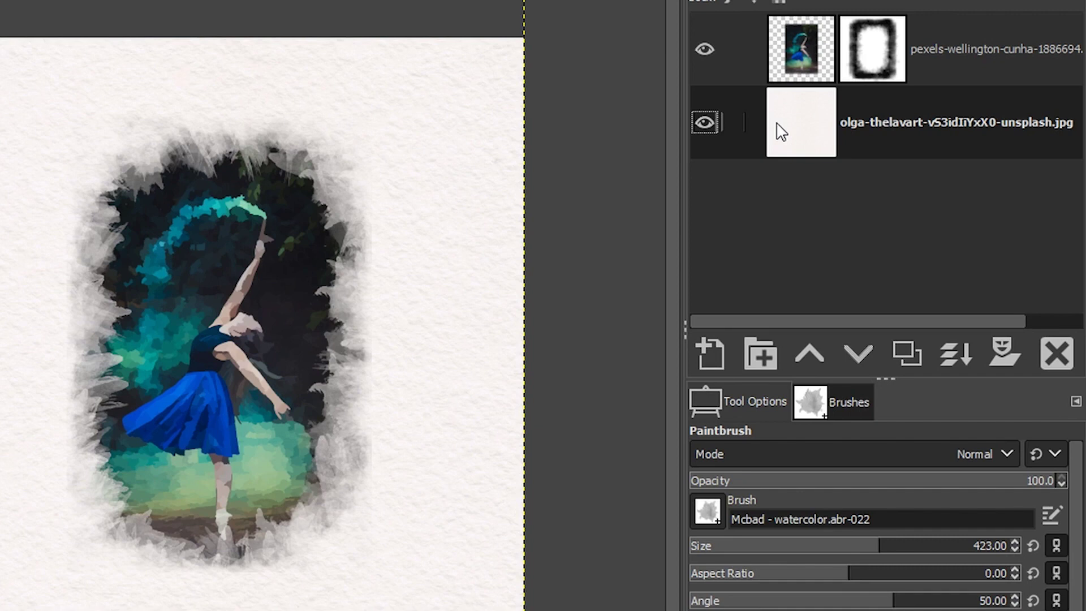
key(Page_Up)
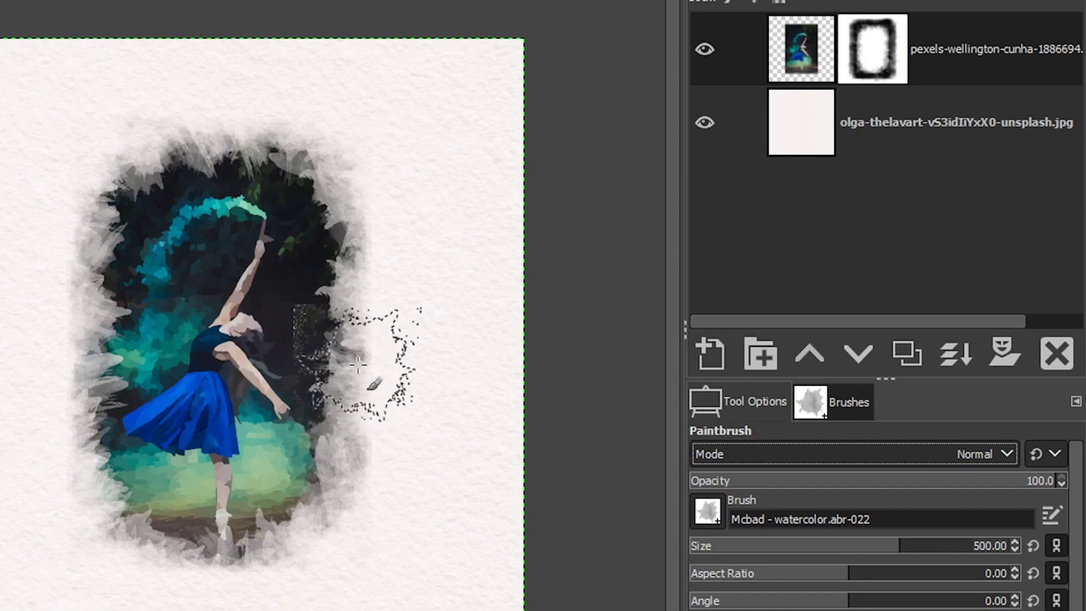
Add a new transparent layer named Color
click(718, 355)
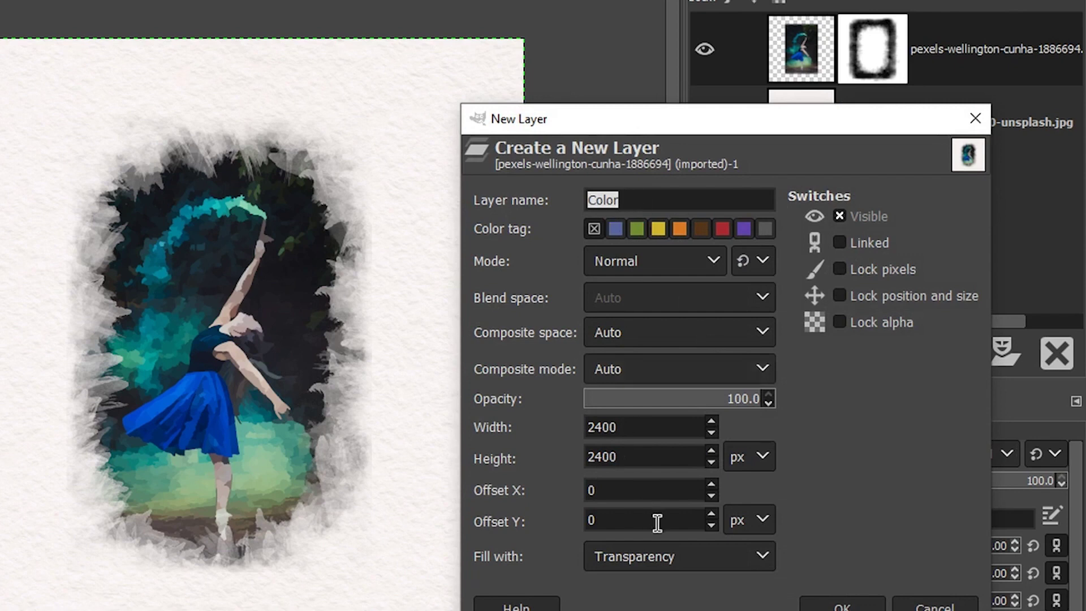
click(665, 555)
click(864, 608)
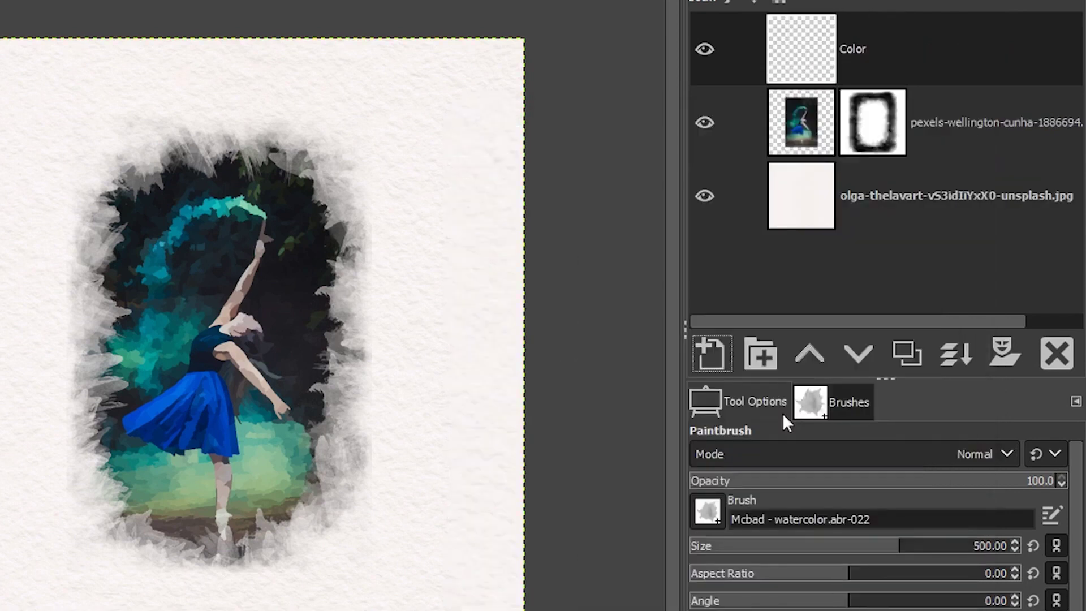
Paint teal sampled from the photo over the dancer with the 2. Hardness 075 brush
click(836, 411)
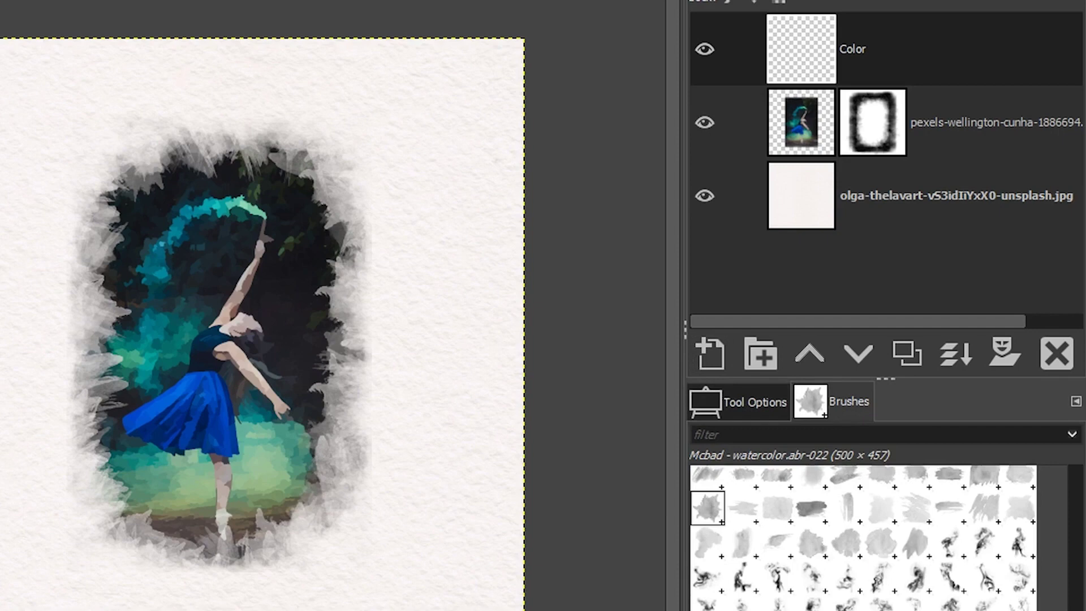
drag(1065, 566, 1065, 452)
click(985, 485)
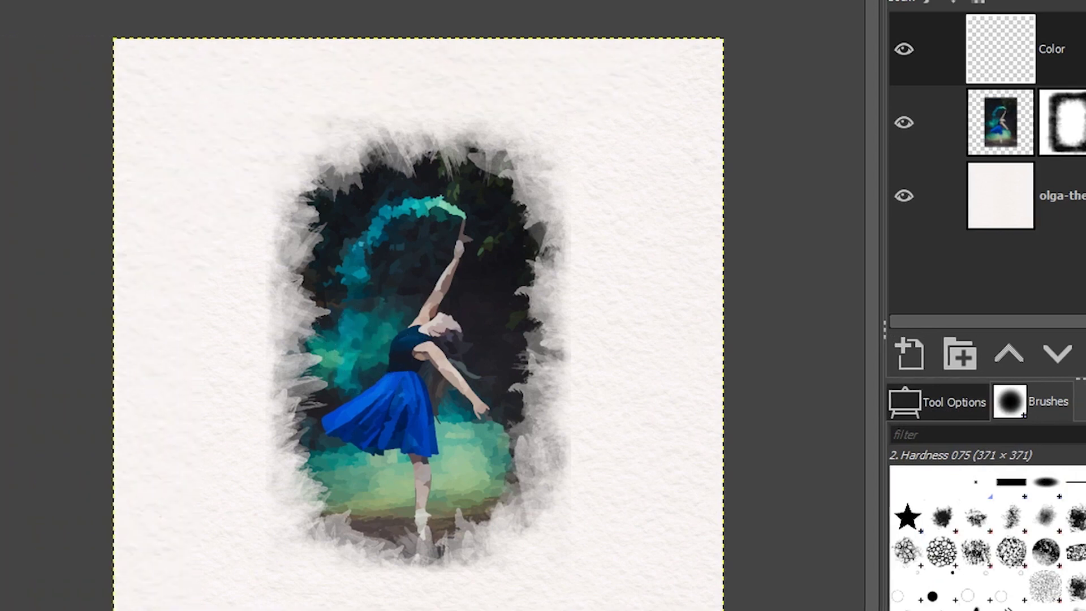
click(3, 148)
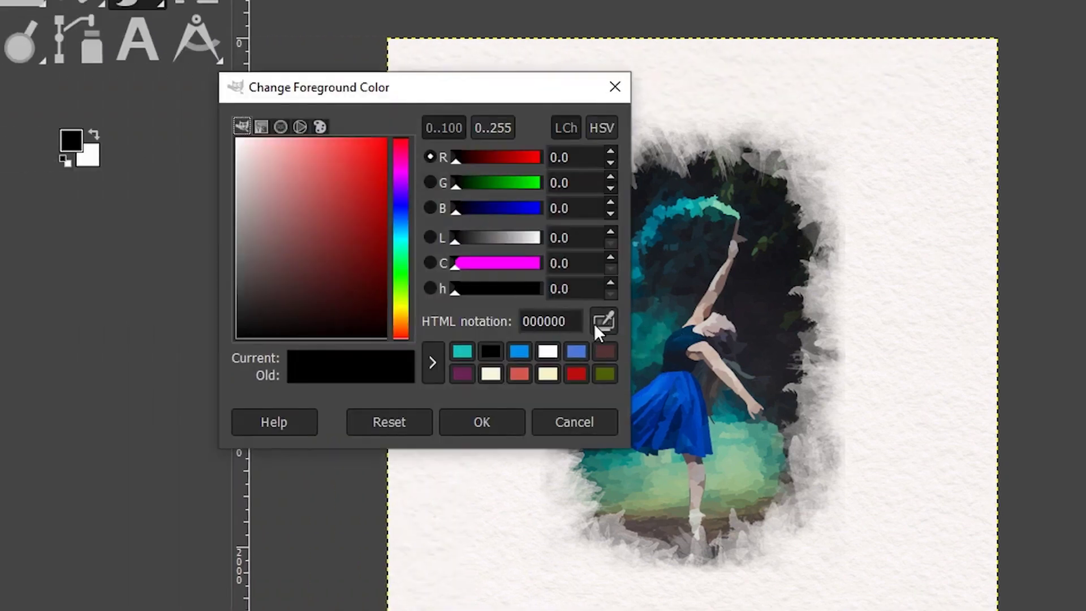
click(601, 321)
click(690, 205)
click(509, 419)
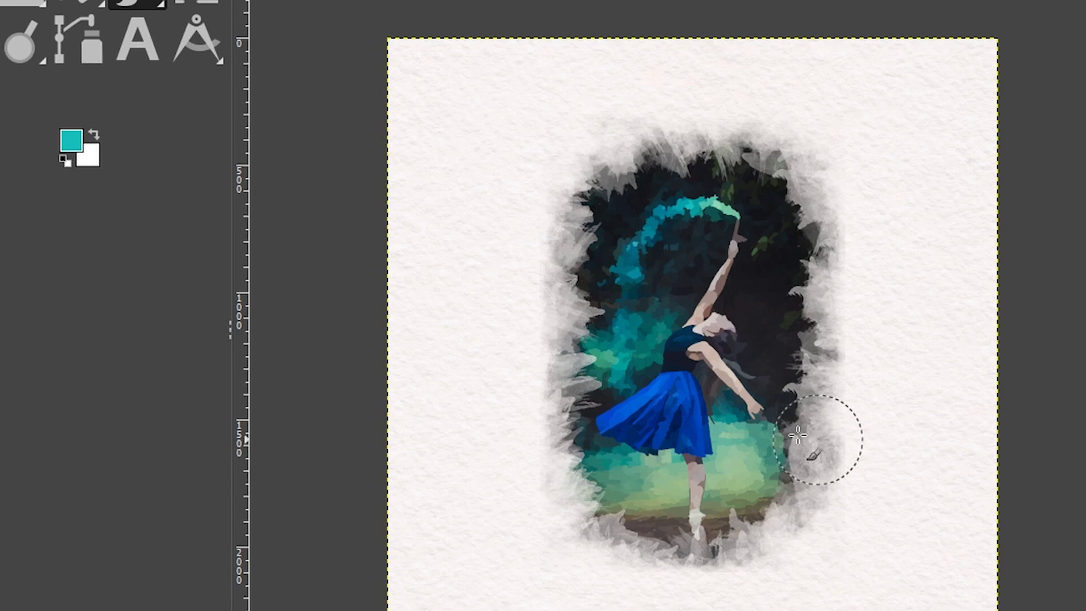
mouse_move(772, 219)
mouse_down()
mouse_move(714, 170)
mouse_move(629, 185)
mouse_move(560, 253)
mouse_move(586, 284)
mouse_move(583, 478)
mouse_move(613, 513)
mouse_move(710, 497)
mouse_move(773, 462)
mouse_move(767, 403)
mouse_move(784, 373)
mouse_move(806, 233)
mouse_move(735, 243)
mouse_move(679, 222)
mouse_move(639, 316)
mouse_move(670, 377)
mouse_move(709, 352)
mouse_move(718, 384)
mouse_move(751, 375)
mouse_move(693, 488)
mouse_move(678, 469)
mouse_move(721, 452)
mouse_move(671, 472)
mouse_move(701, 470)
mouse_move(697, 412)
mouse_up()
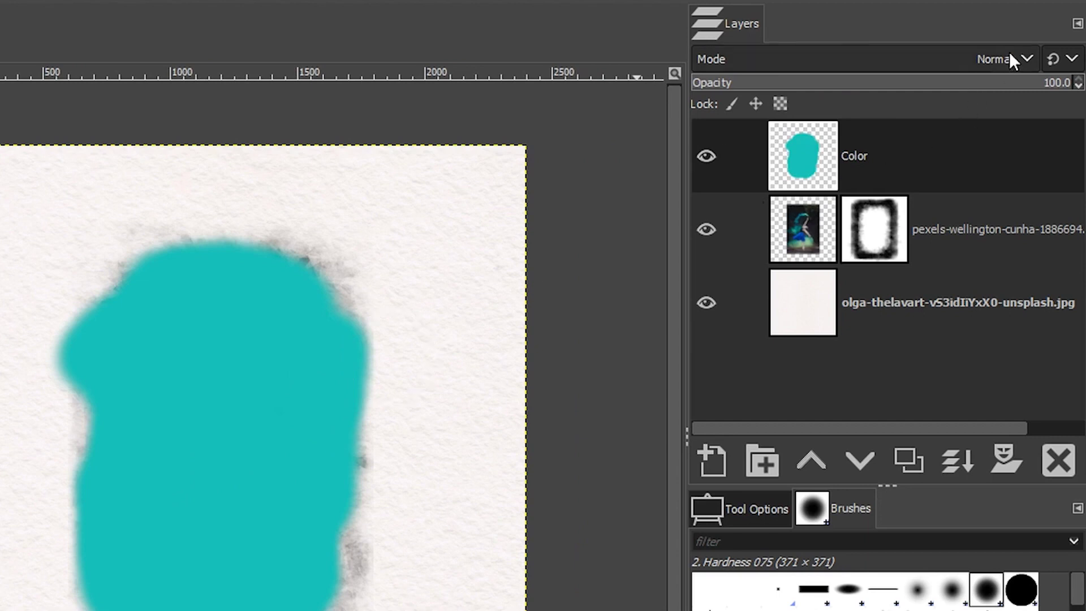
Blend the Color layer in Soft light at 42.4% opacity, then select the paper layer
click(1010, 59)
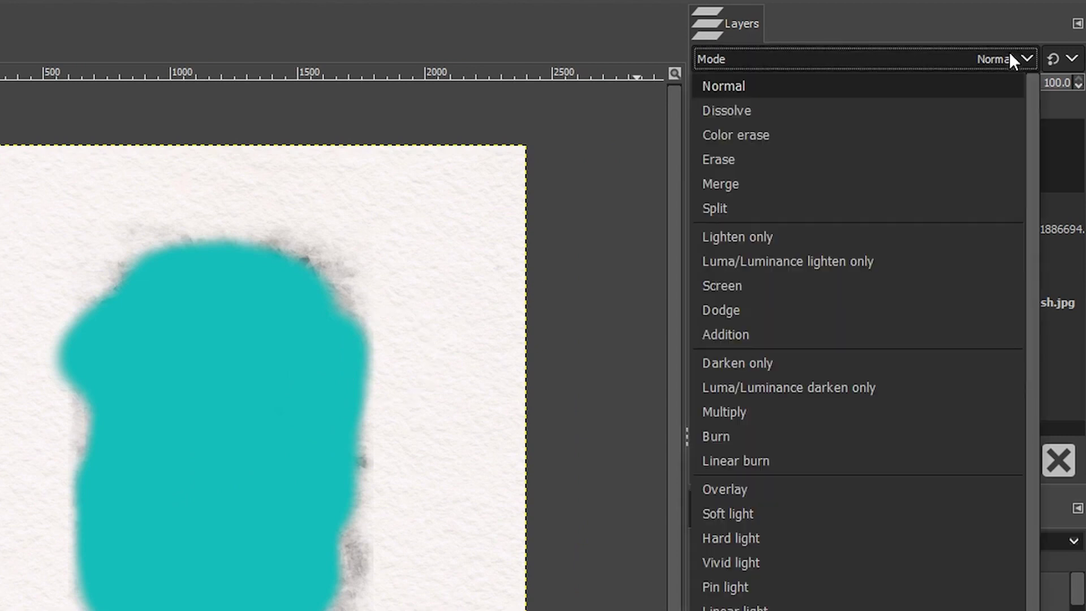
click(716, 511)
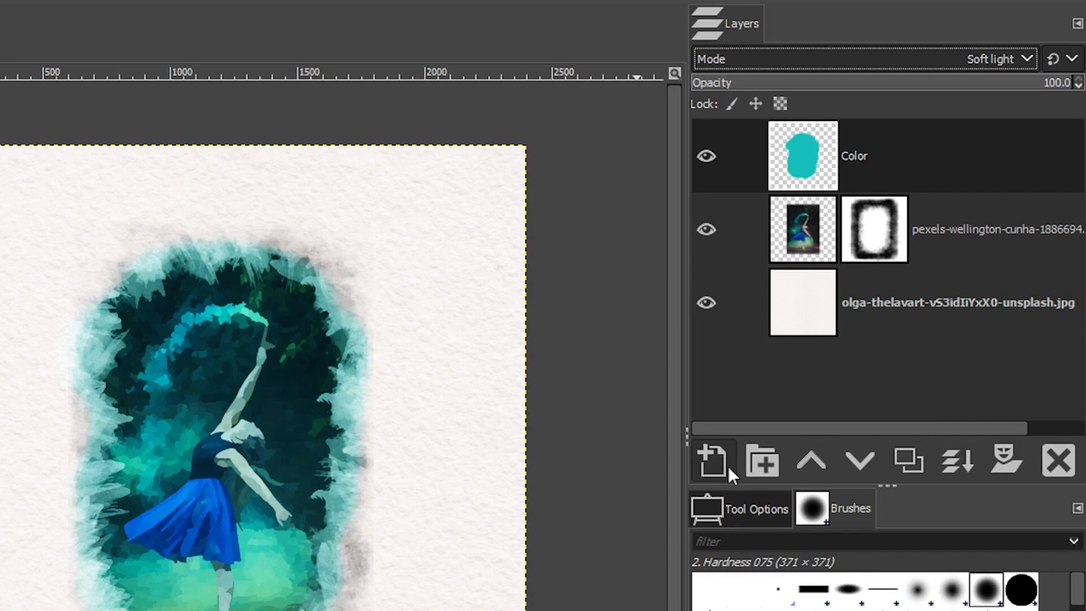
click(890, 85)
drag(890, 85, 875, 85)
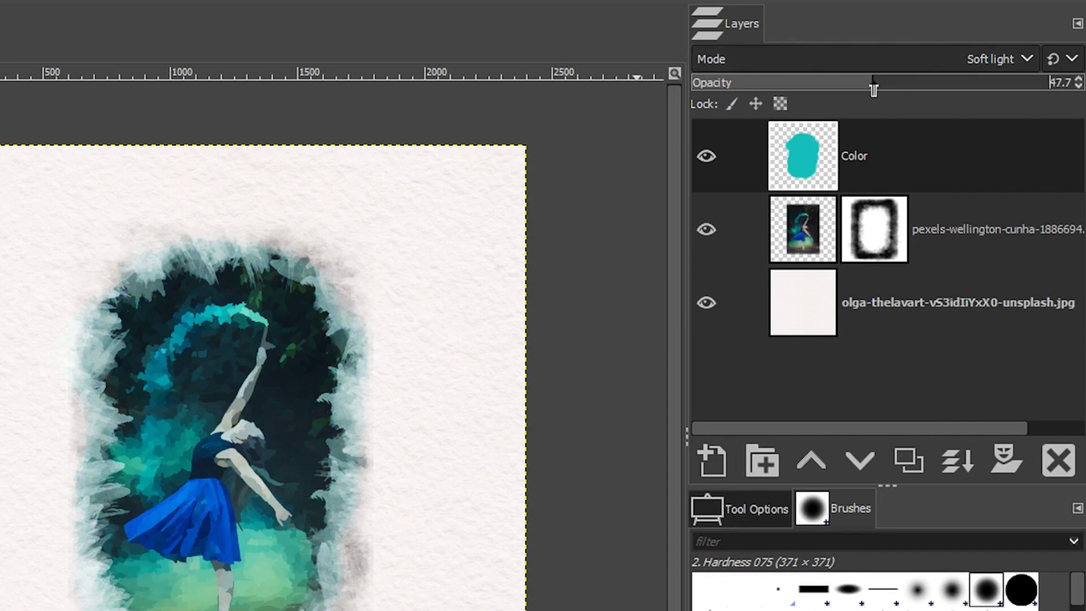
drag(873, 88, 853, 86)
click(823, 308)
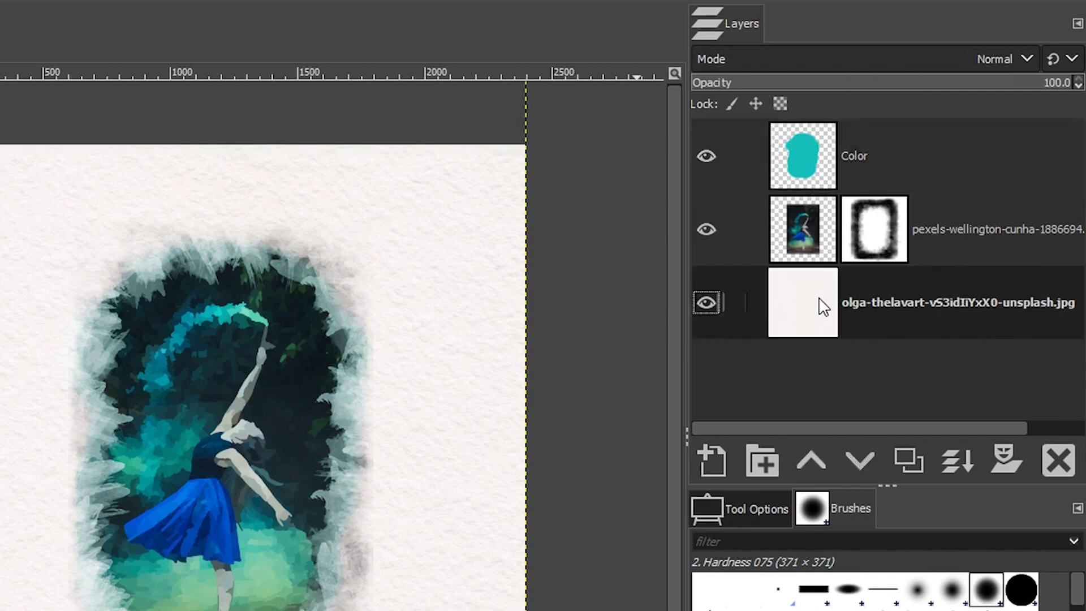
Add a new transparent layer named 'Color 2' above the paper texture
click(713, 452)
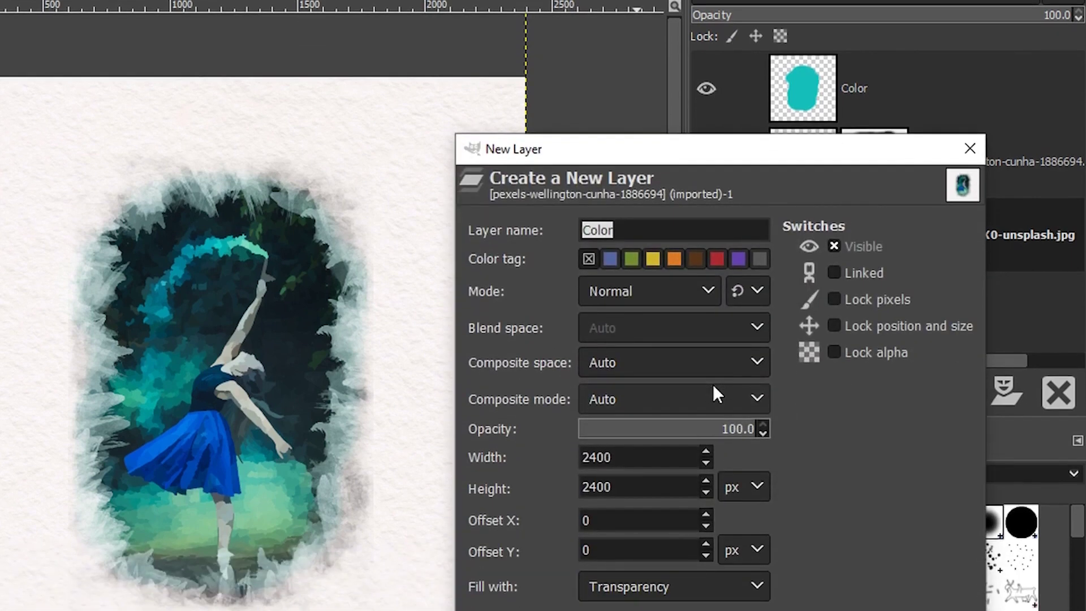
key(End)
text(2)
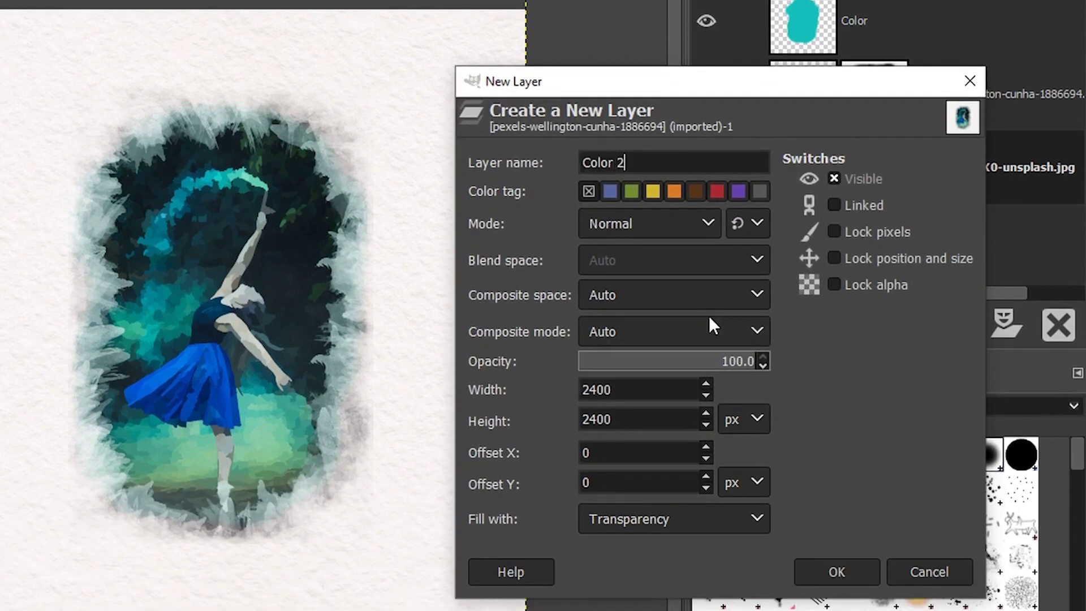
click(845, 582)
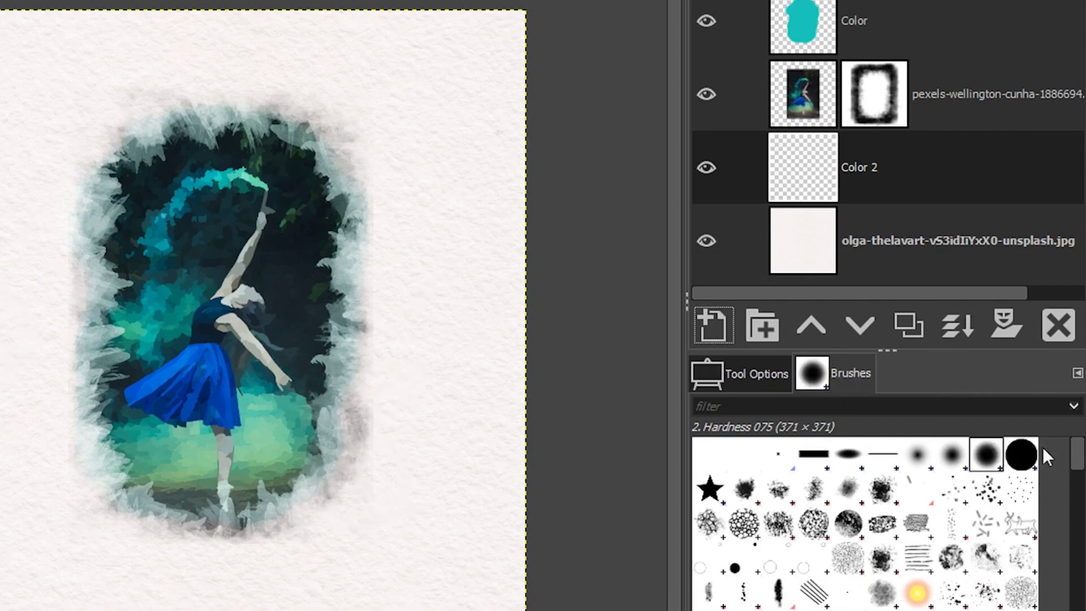
Choose the Mcbad - watercolor.abr-028 brush with Confetti dynamics and open the foreground colour chooser
drag(1078, 454, 1076, 598)
click(918, 516)
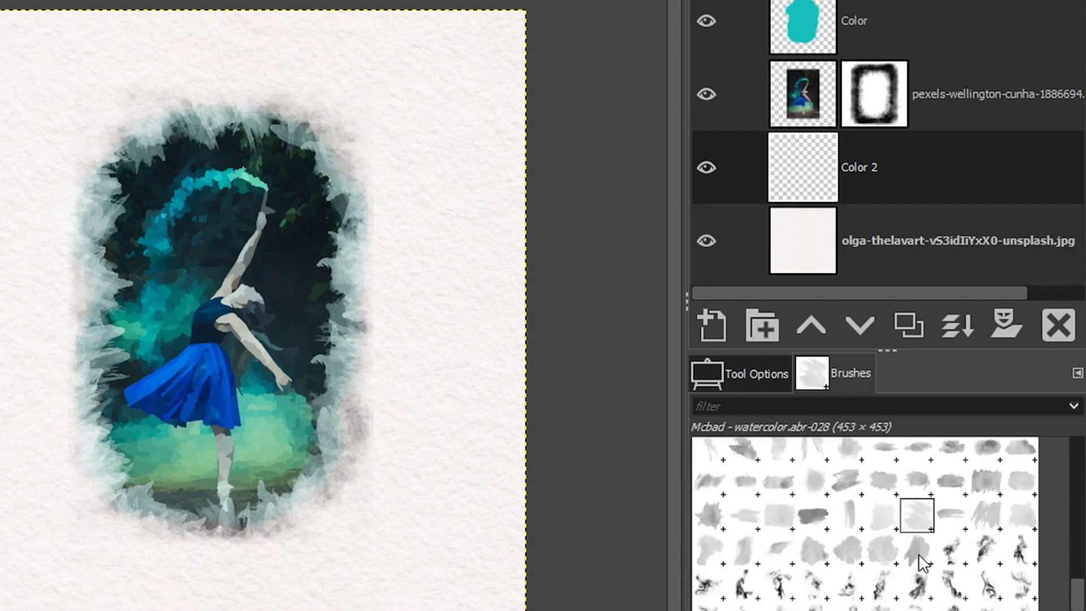
click(738, 371)
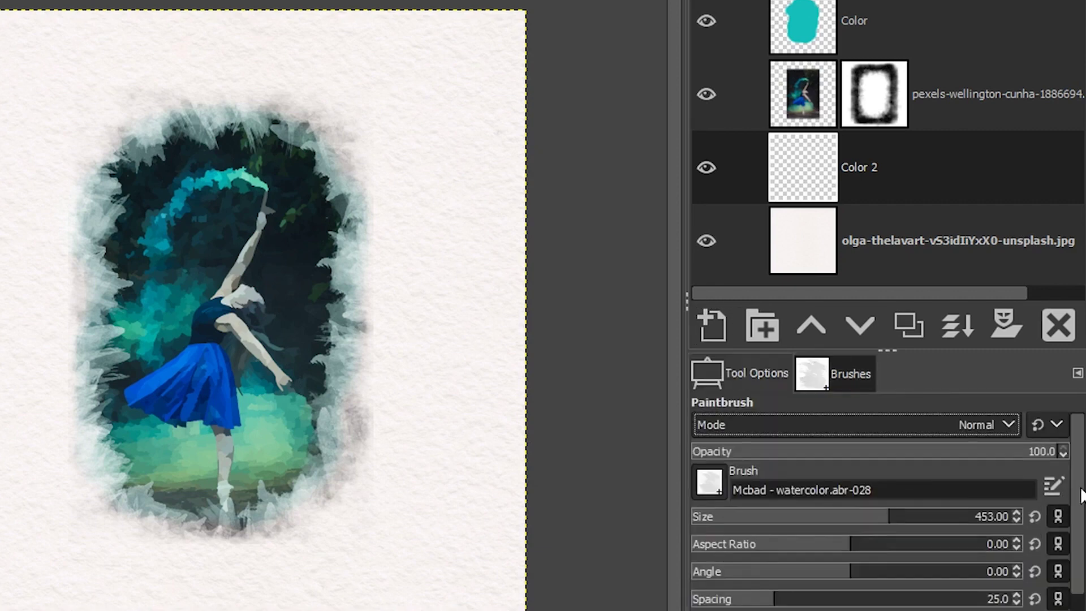
scroll(941, 568, down, 3)
click(708, 552)
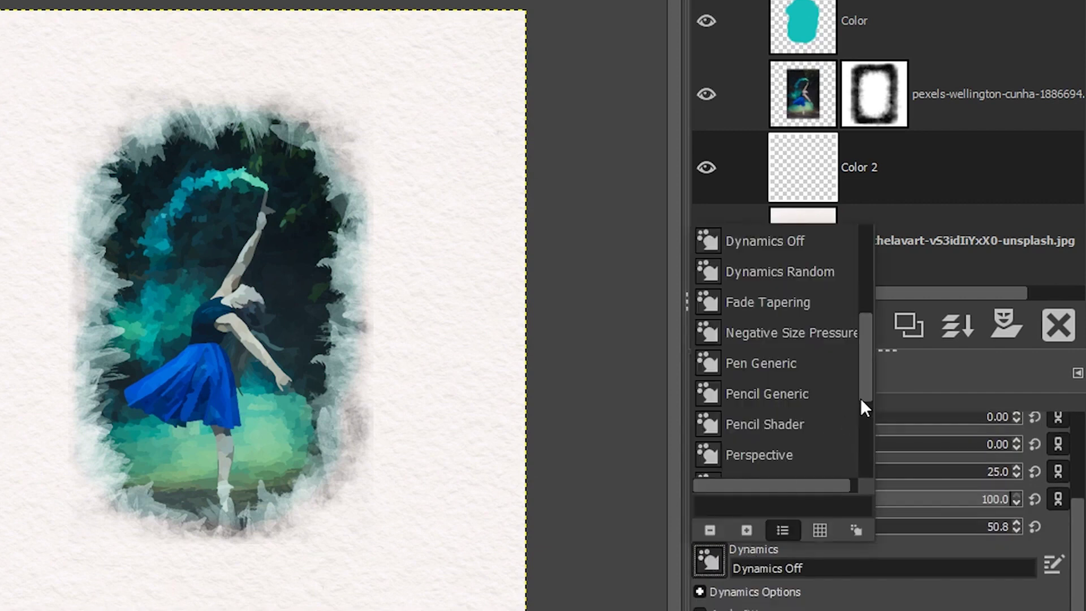
drag(866, 384, 866, 320)
click(799, 326)
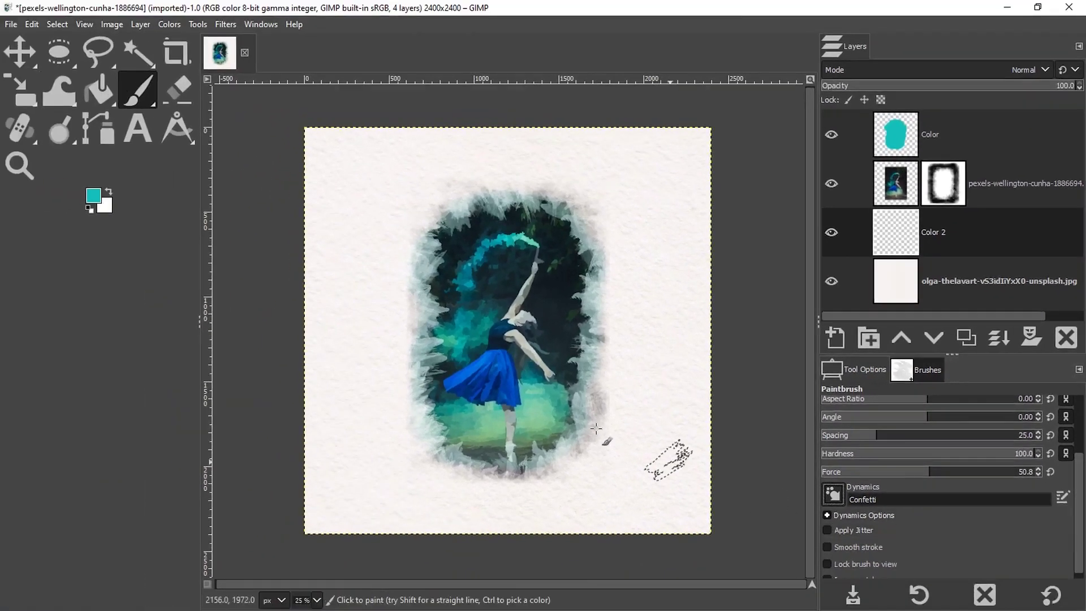
click(96, 196)
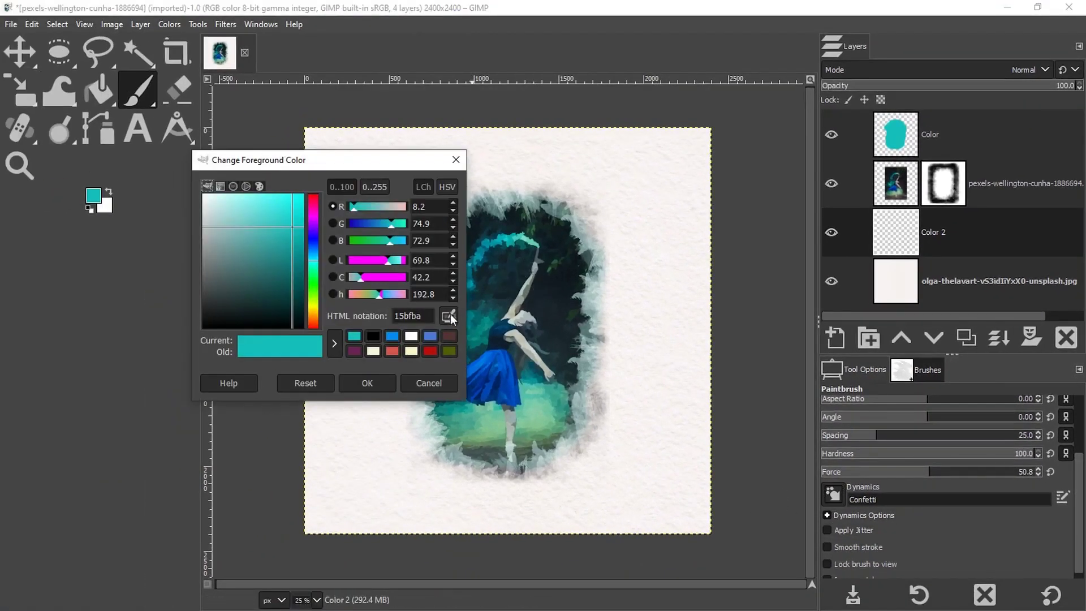
Sample the dress's blue and paint watercolor strokes around the dancer's vignette on Color 2
ctrl+click(499, 370)
click(367, 383)
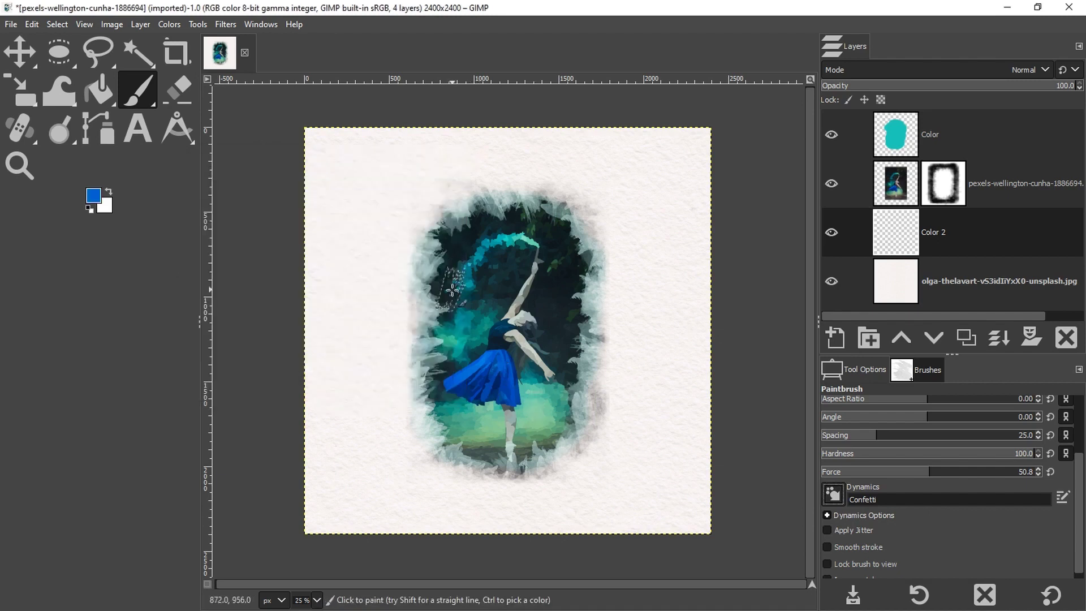
mouse_move(421, 257)
mouse_down()
mouse_move(418, 358)
mouse_move(399, 302)
mouse_move(400, 238)
mouse_move(431, 207)
mouse_move(602, 205)
mouse_move(511, 175)
mouse_move(454, 185)
mouse_move(386, 239)
mouse_move(374, 353)
mouse_move(377, 411)
mouse_move(435, 416)
mouse_move(432, 396)
mouse_move(469, 413)
mouse_move(469, 436)
mouse_move(441, 440)
mouse_move(472, 450)
mouse_move(446, 488)
mouse_move(512, 493)
mouse_move(600, 460)
mouse_move(620, 427)
mouse_move(605, 407)
mouse_move(618, 338)
mouse_move(621, 392)
mouse_move(595, 363)
mouse_move(614, 320)
mouse_move(599, 273)
mouse_move(590, 300)
mouse_move(611, 303)
mouse_move(607, 318)
mouse_move(602, 289)
mouse_move(632, 275)
mouse_move(623, 239)
mouse_move(610, 209)
mouse_move(509, 206)
mouse_move(605, 239)
mouse_move(632, 300)
mouse_move(598, 262)
mouse_move(614, 358)
mouse_move(607, 449)
mouse_move(473, 467)
mouse_move(509, 475)
mouse_move(426, 489)
mouse_move(424, 456)
mouse_move(389, 431)
mouse_move(425, 433)
mouse_move(410, 399)
mouse_move(445, 325)
mouse_move(432, 326)
mouse_move(453, 259)
mouse_move(469, 239)
mouse_move(433, 241)
mouse_move(424, 219)
mouse_up()
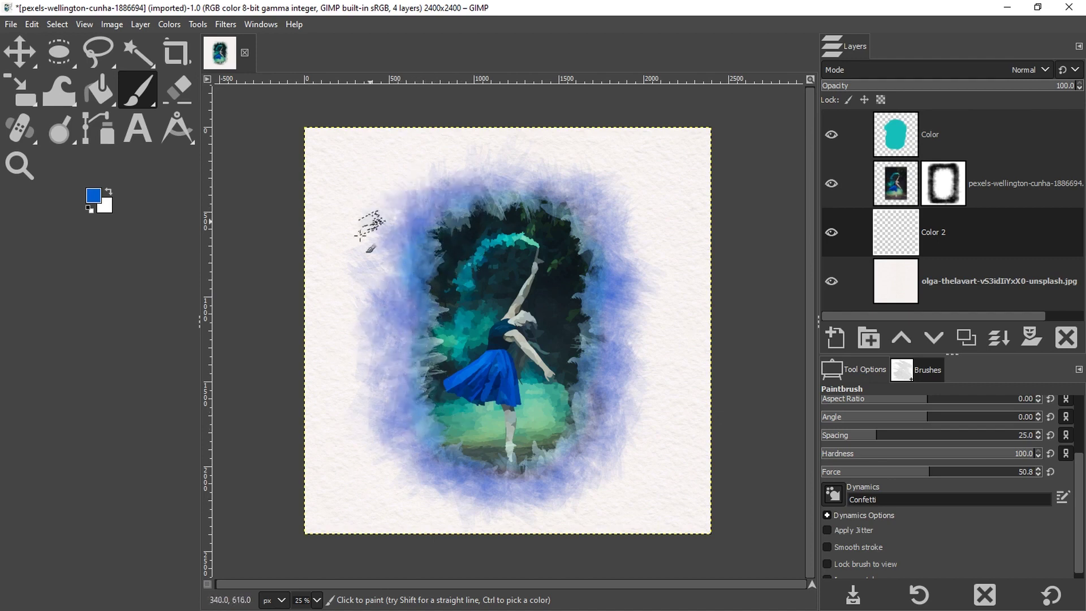
mouse_move(360, 234)
mouse_down()
mouse_move(355, 315)
mouse_move(389, 497)
mouse_move(600, 470)
mouse_move(617, 310)
mouse_move(628, 362)
mouse_move(619, 225)
mouse_move(543, 181)
mouse_move(419, 206)
mouse_move(441, 265)
mouse_up()
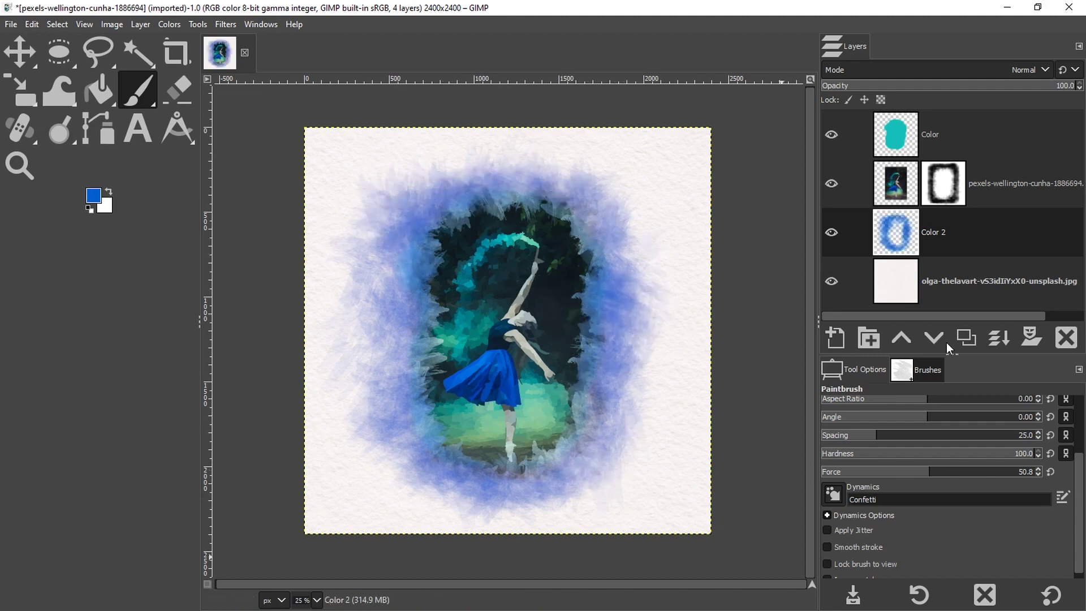